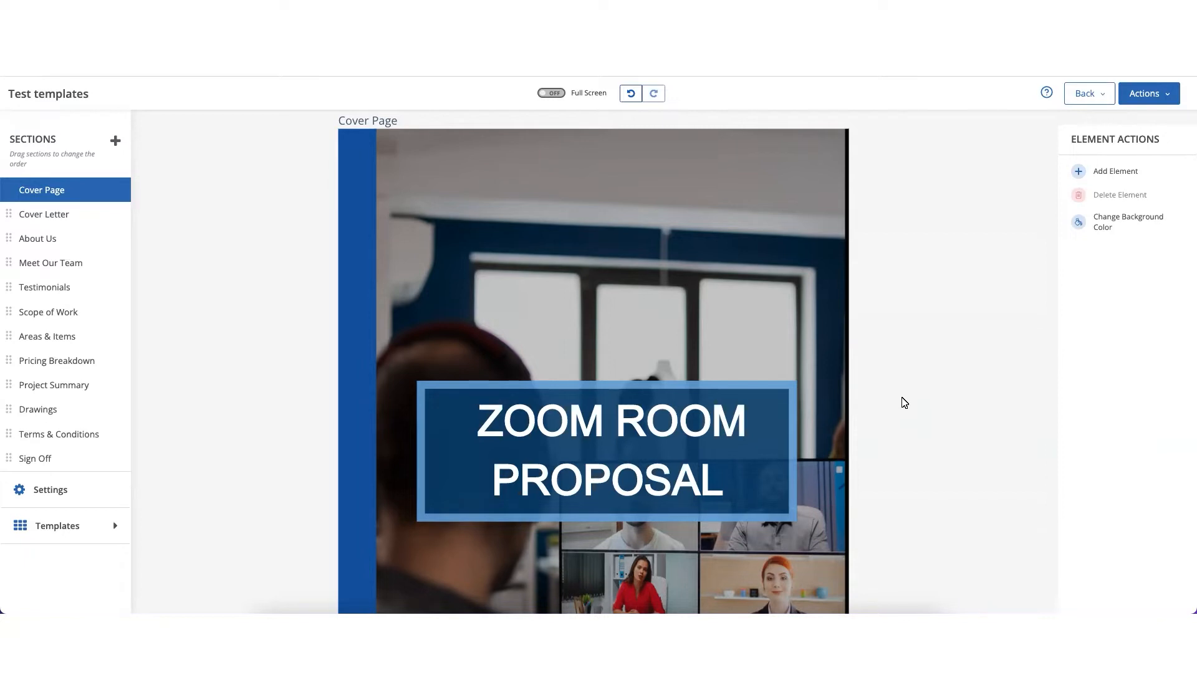
- Look through the proposal template's pages from the cover page to the team section, returning to the About Us certifications
scroll(904, 402, "down", 8)
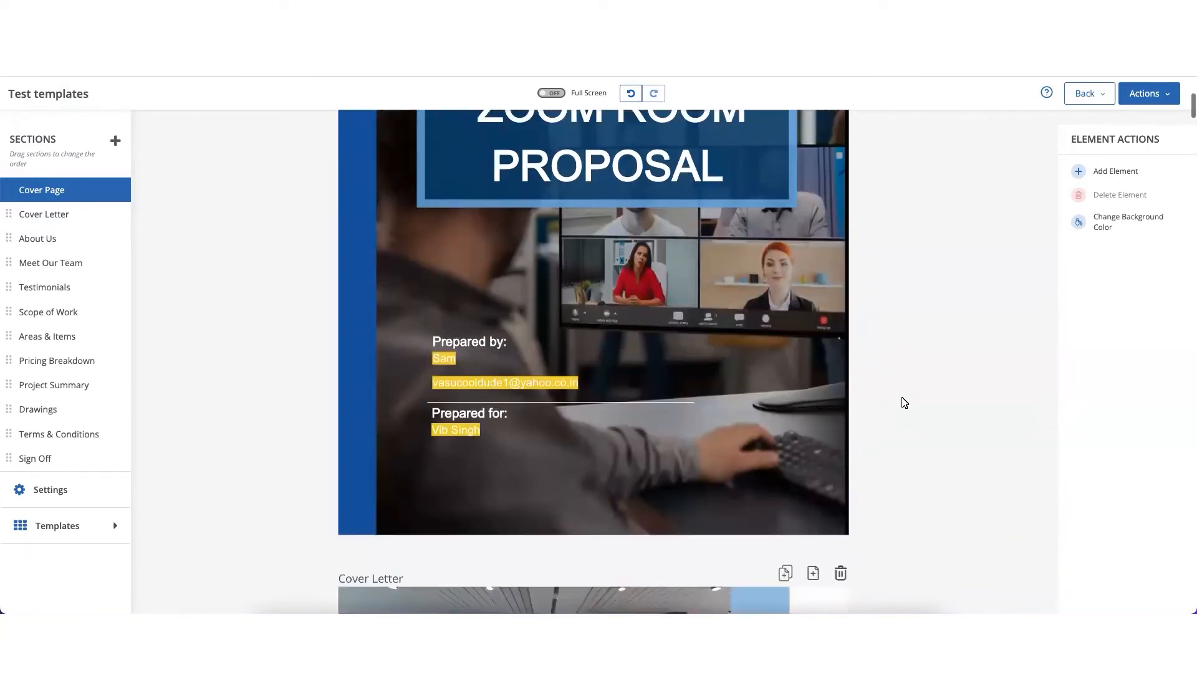
scroll(904, 402, "down", 10)
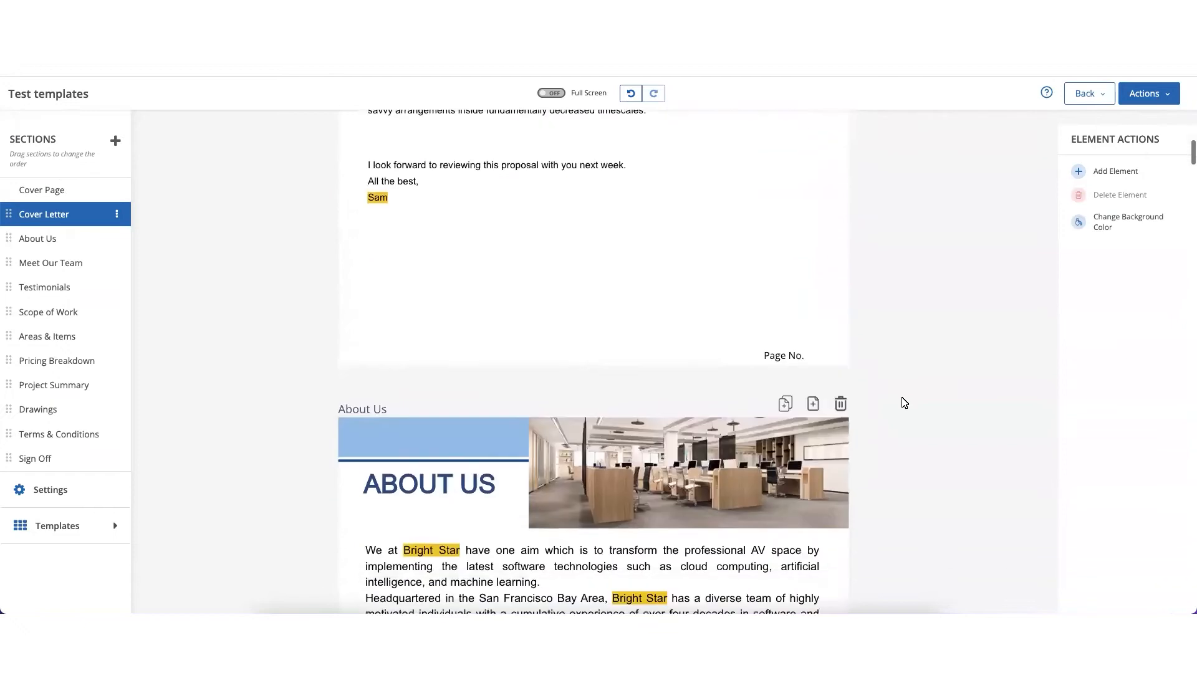
scroll(905, 402, "down", 3)
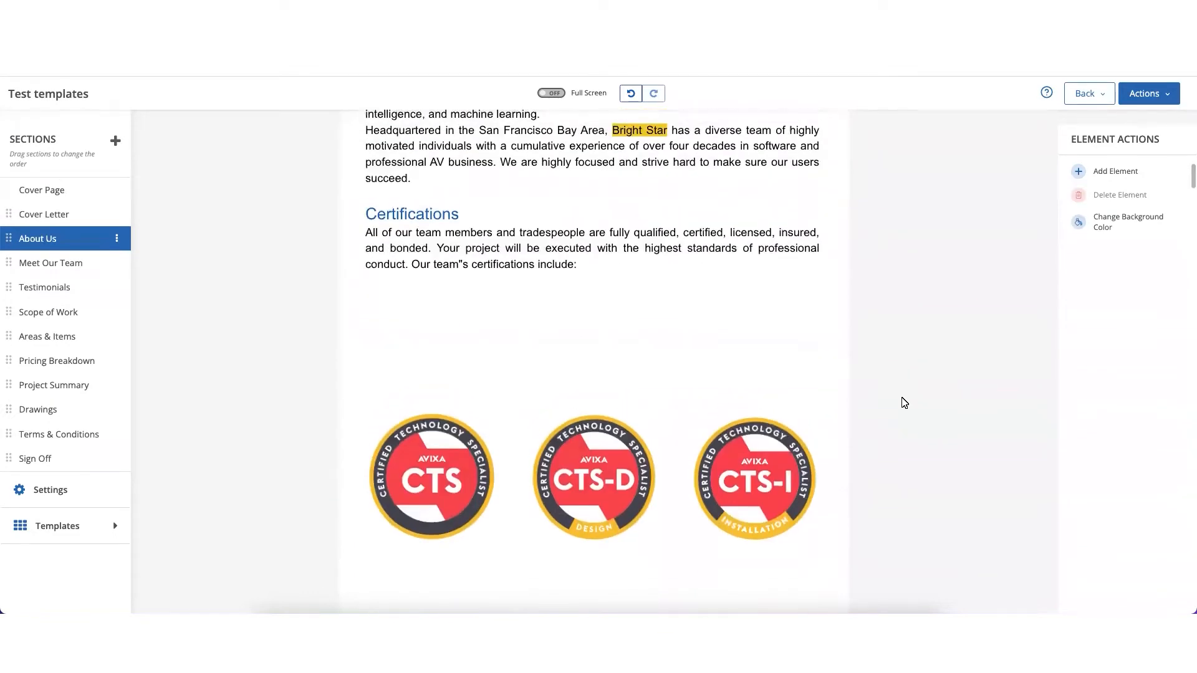
scroll(904, 402, "down", 5)
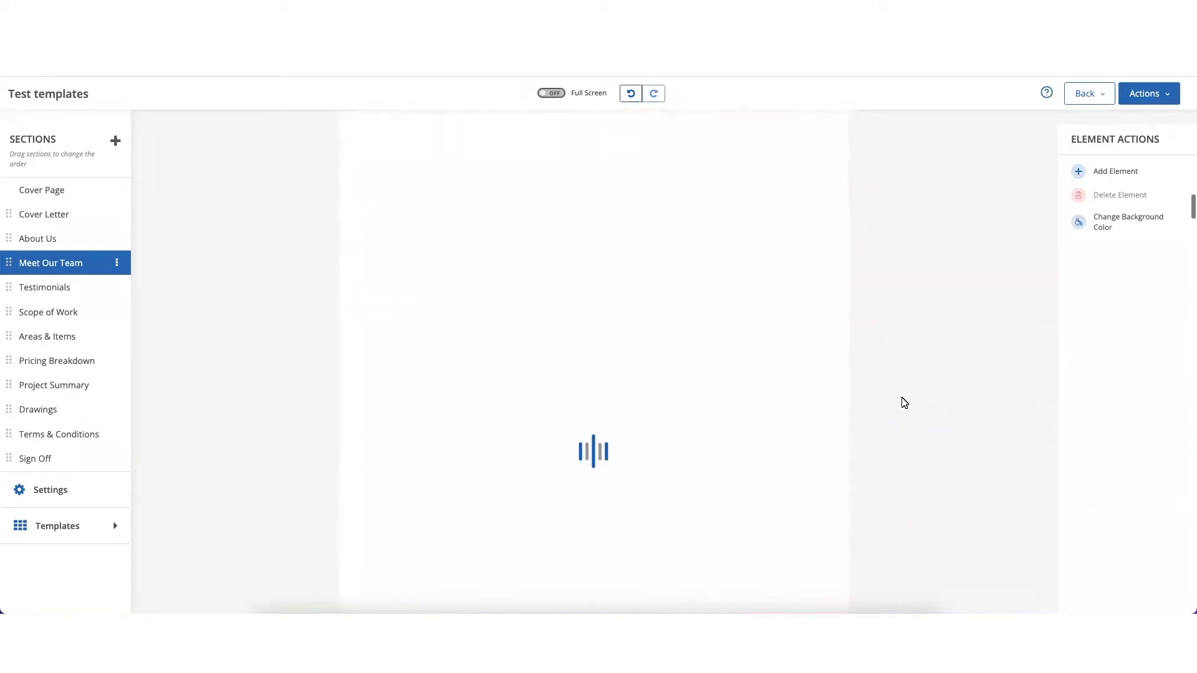
scroll(904, 402, "up", 5)
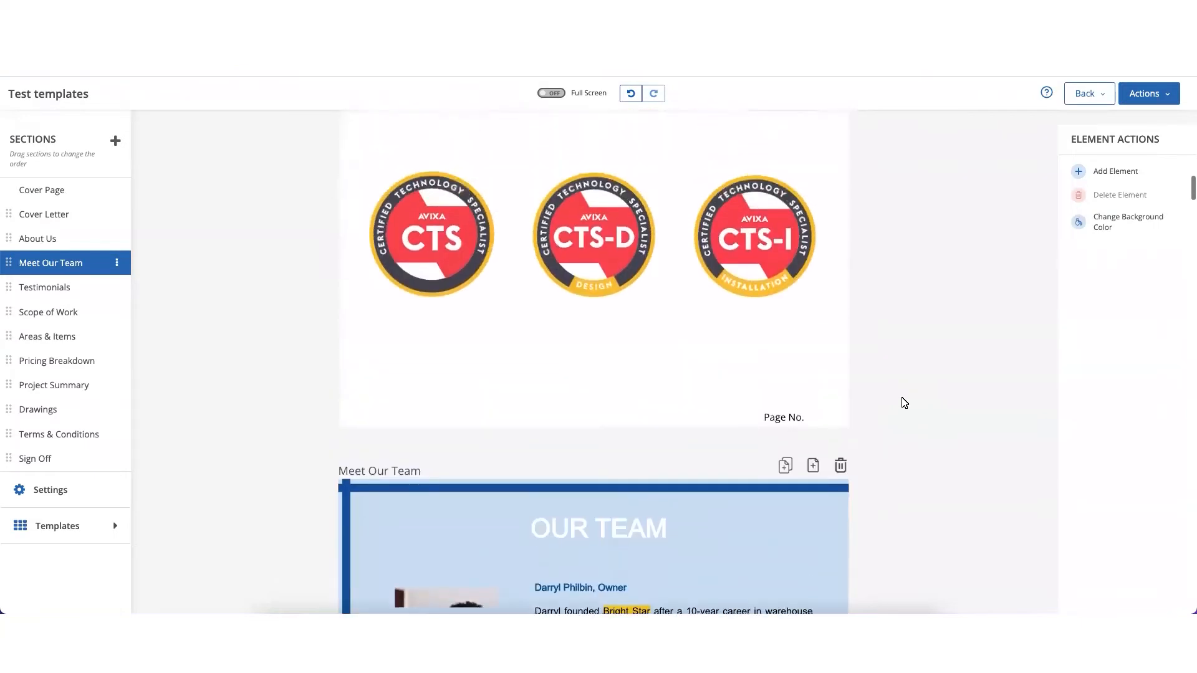
scroll(905, 402, "up", 1)
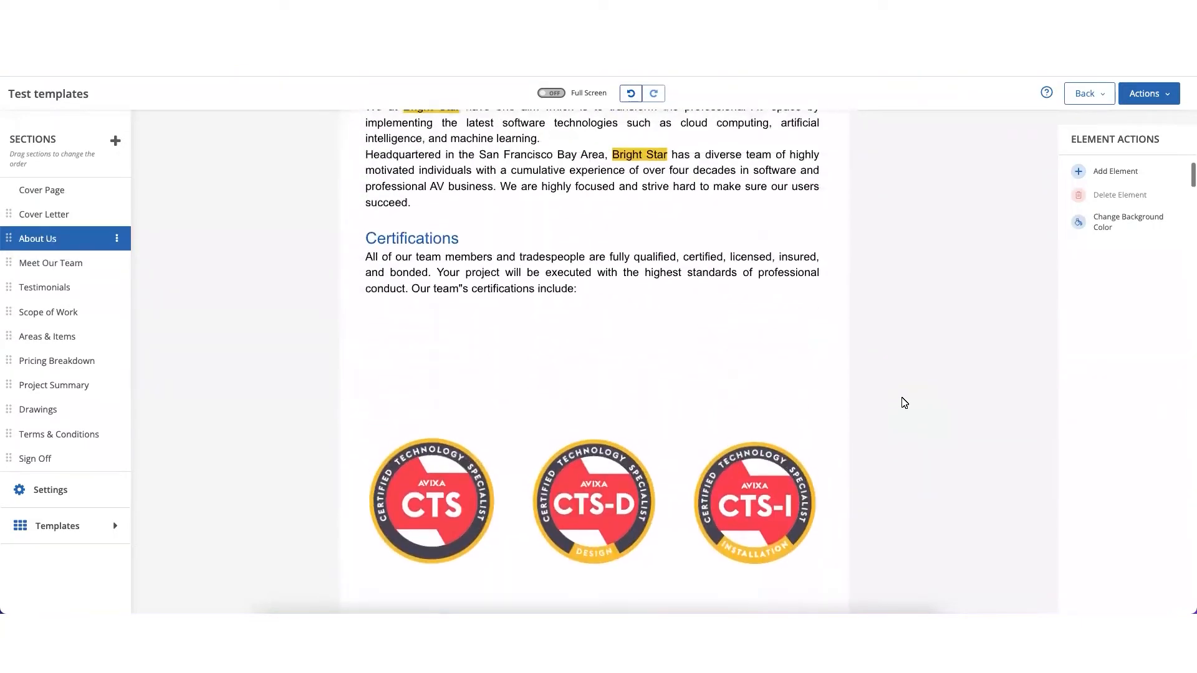
- Insert a new text box in the empty space beneath the certification badges on the About Us page
left_click(1079, 173)
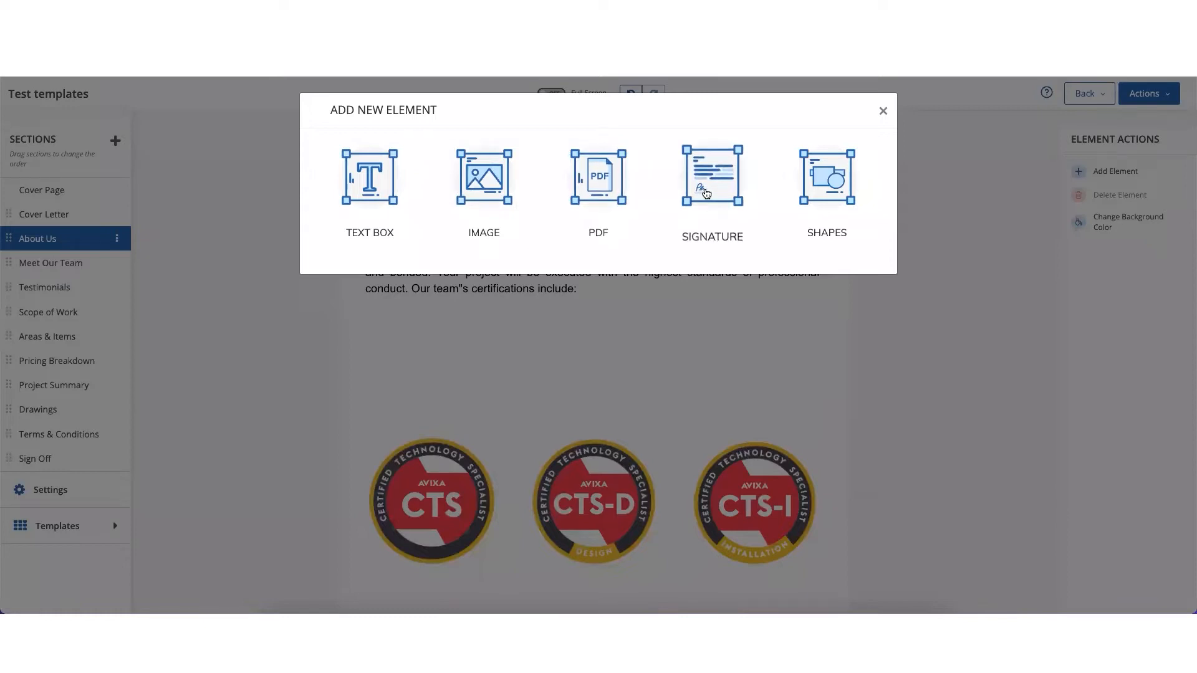
left_click(379, 194)
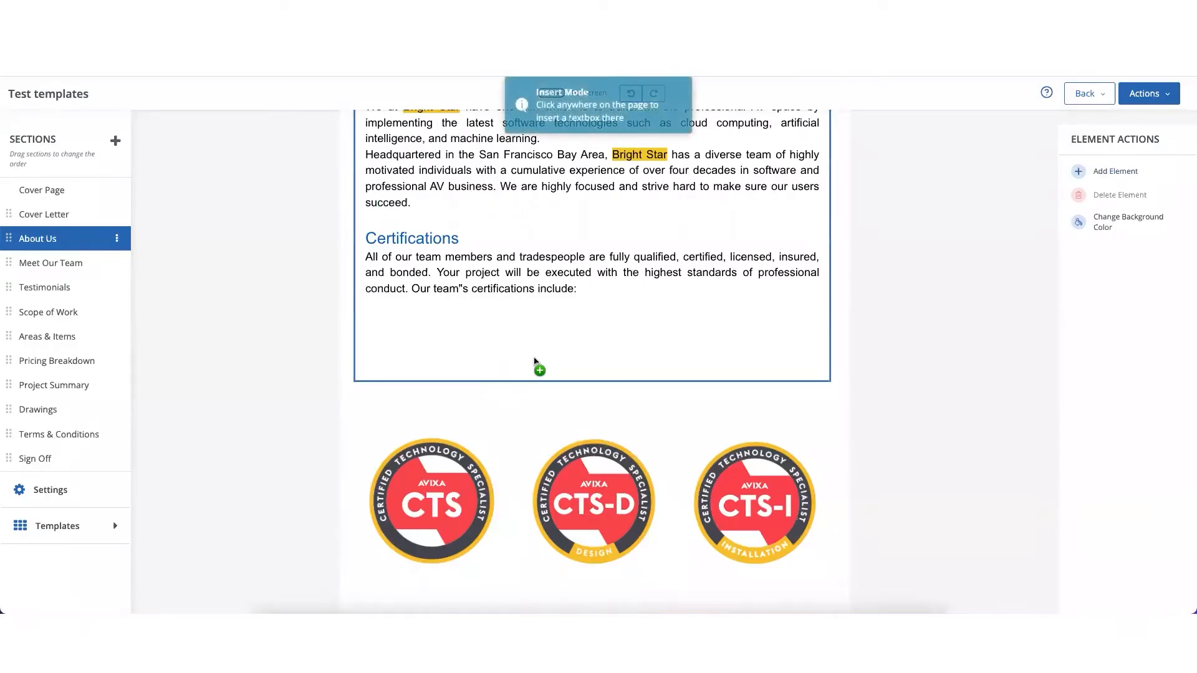
scroll(535, 362, "down", 3)
scroll(547, 407, "up", 5)
scroll(547, 407, "down", 3)
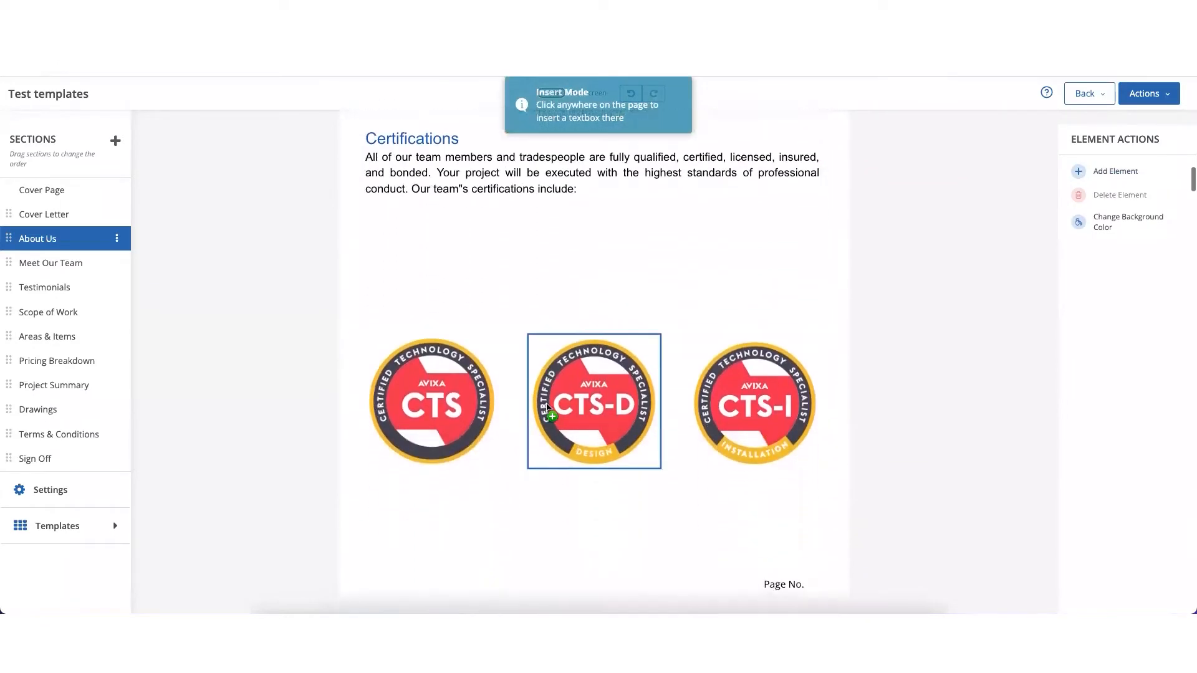
scroll(548, 407, "down", 3)
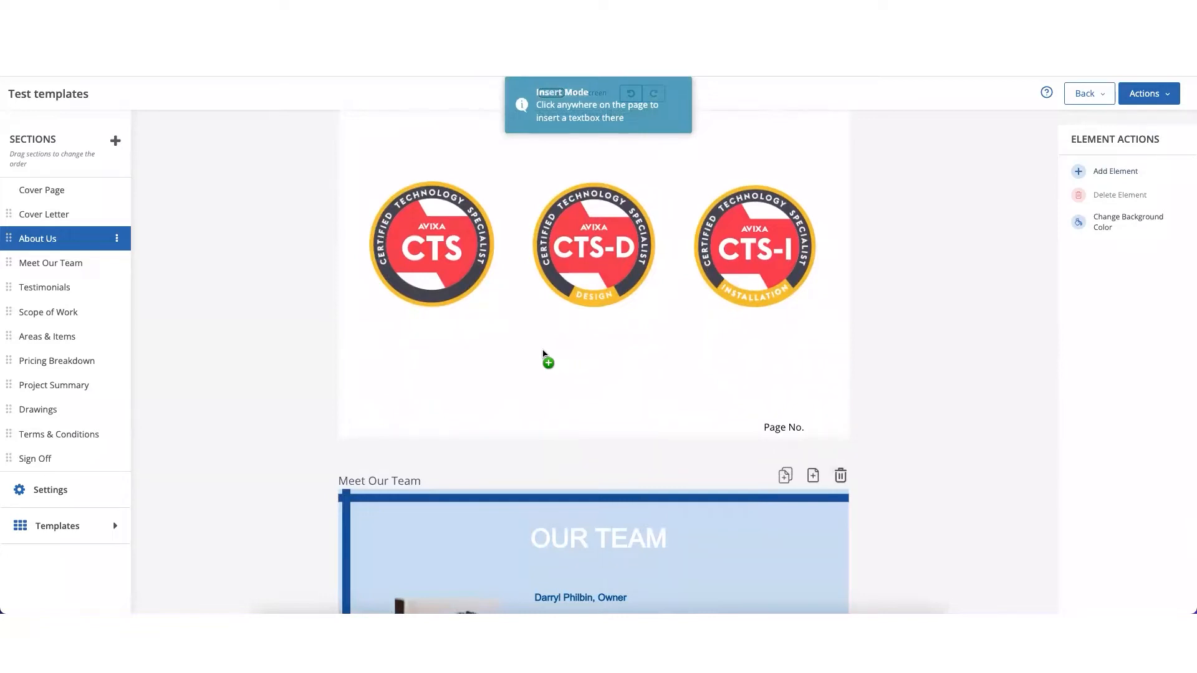
left_click(442, 345)
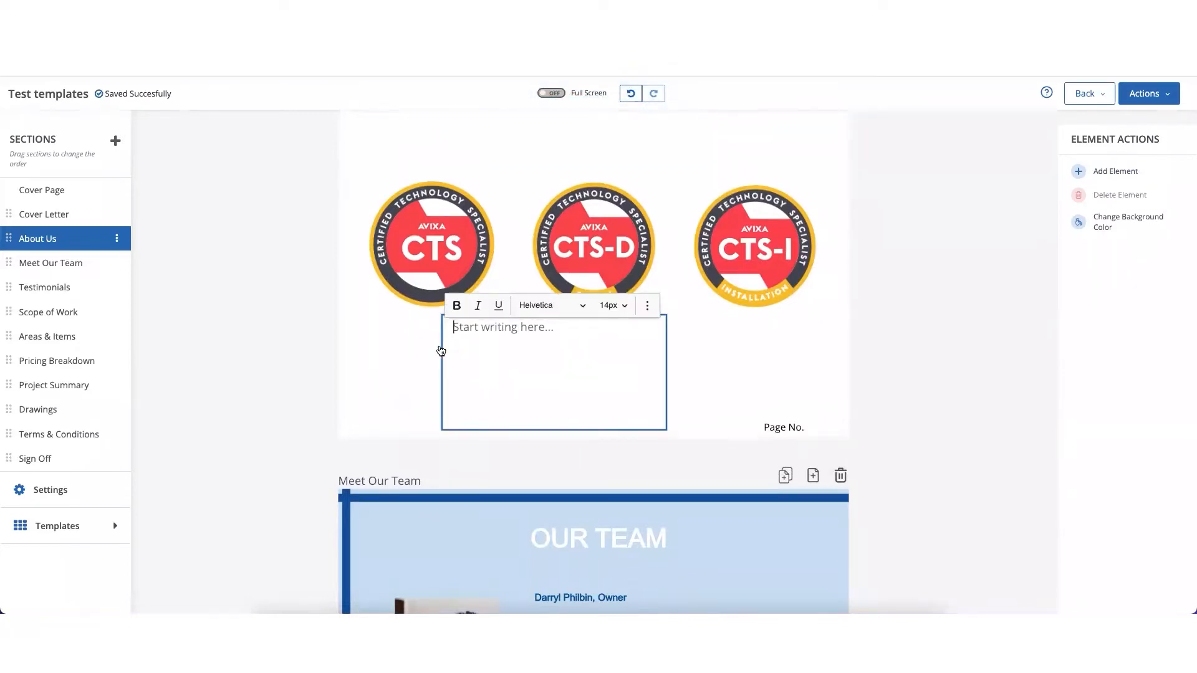
- Shrink the new text box slightly and enter the text "quick brown fox" in it
left_click(427, 354)
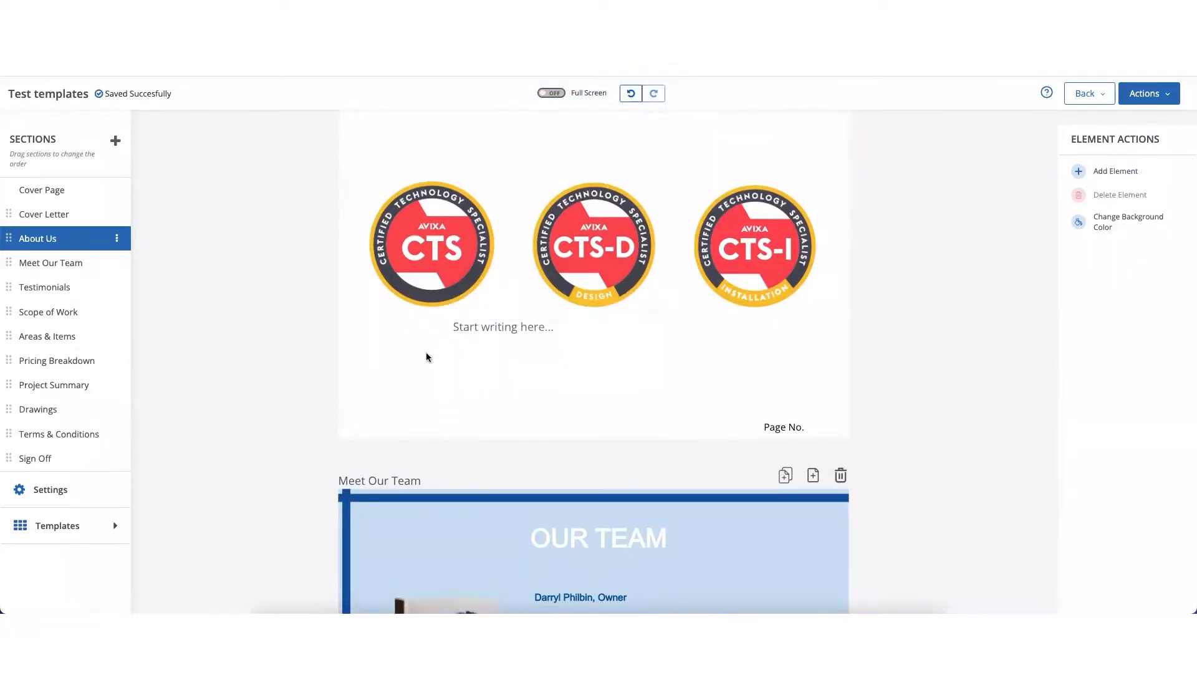
left_click(495, 315)
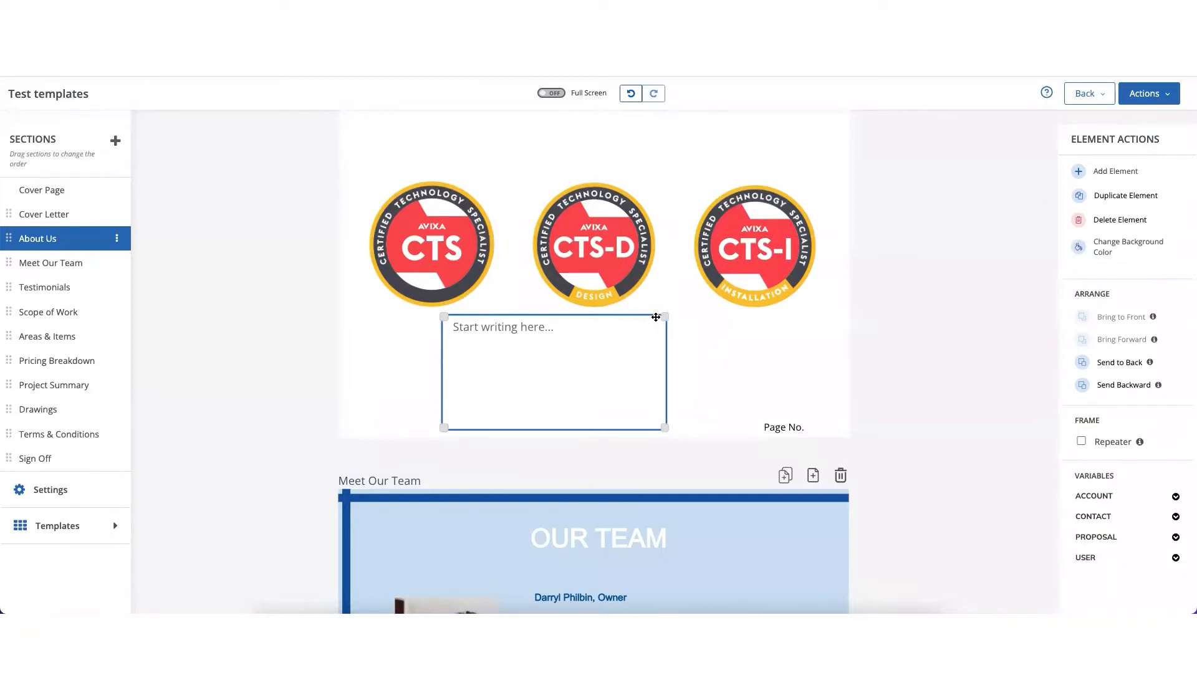
mouse_move(663, 326)
left_mouse_down()
mouse_move(711, 347)
mouse_move(663, 342)
mouse_move(727, 316)
mouse_move(636, 343)
mouse_move(668, 325)
left_mouse_up()
left_click(553, 338)
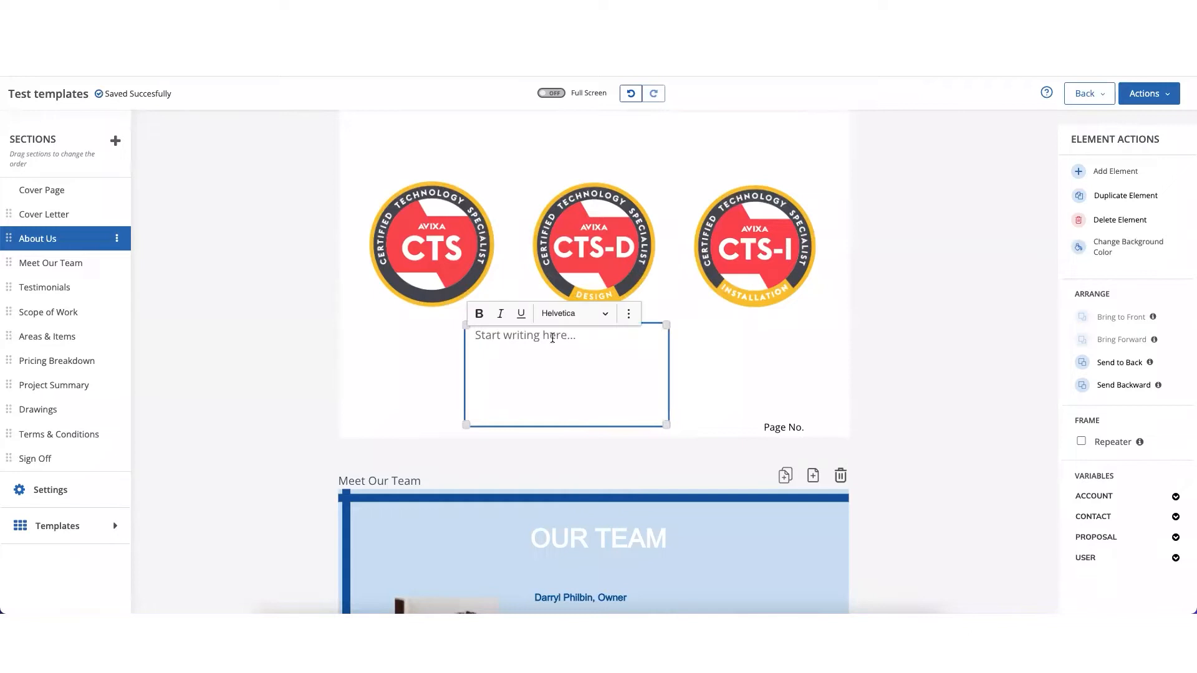
type("quick brown fox")
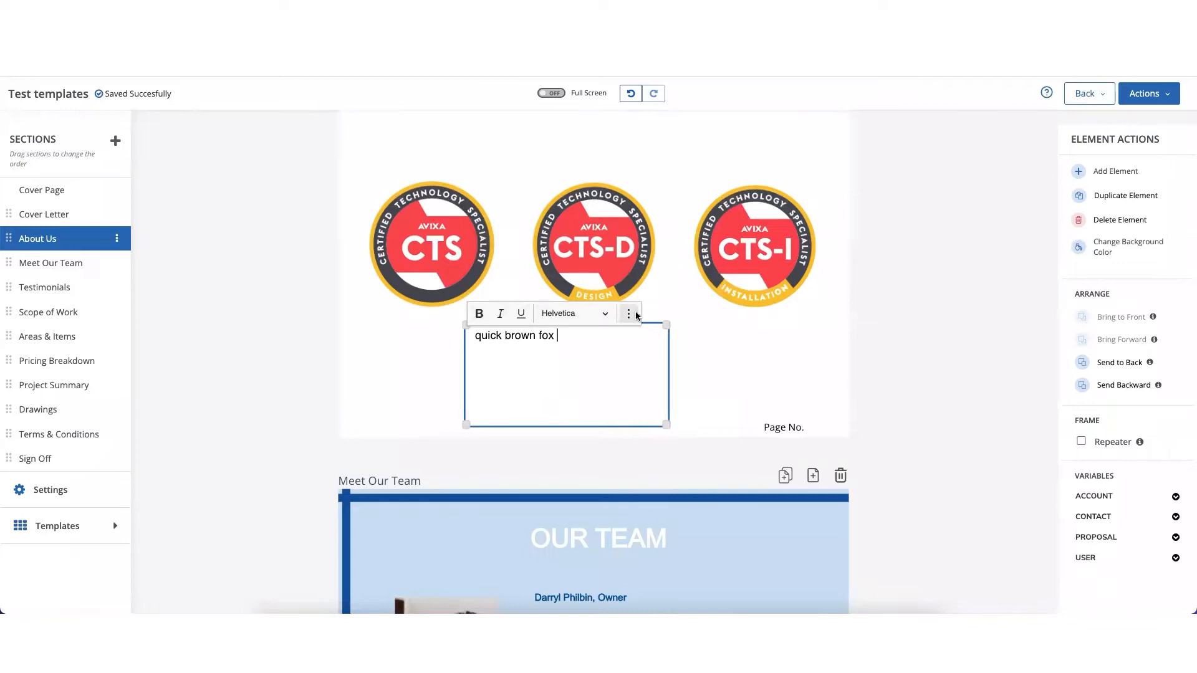
- Widen the "quick brown fox" text box across the page, narrow it again, and show its additional formatting options
left_click_drag(667, 323, 842, 321)
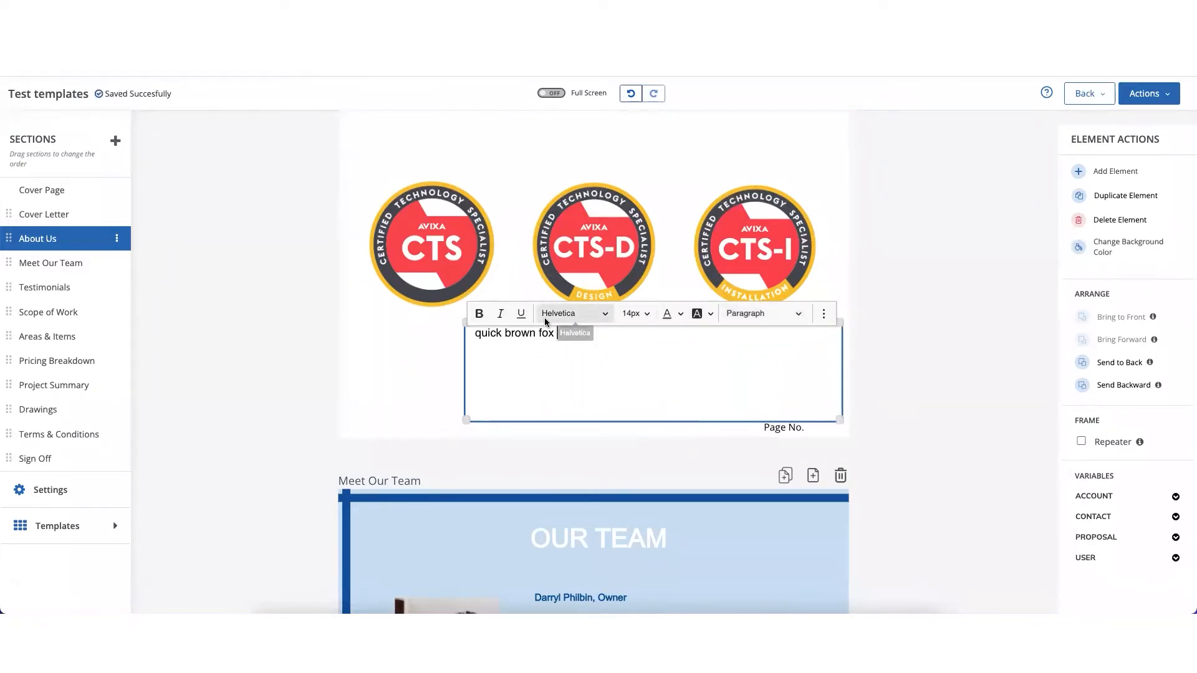
left_click_drag(840, 322, 684, 335)
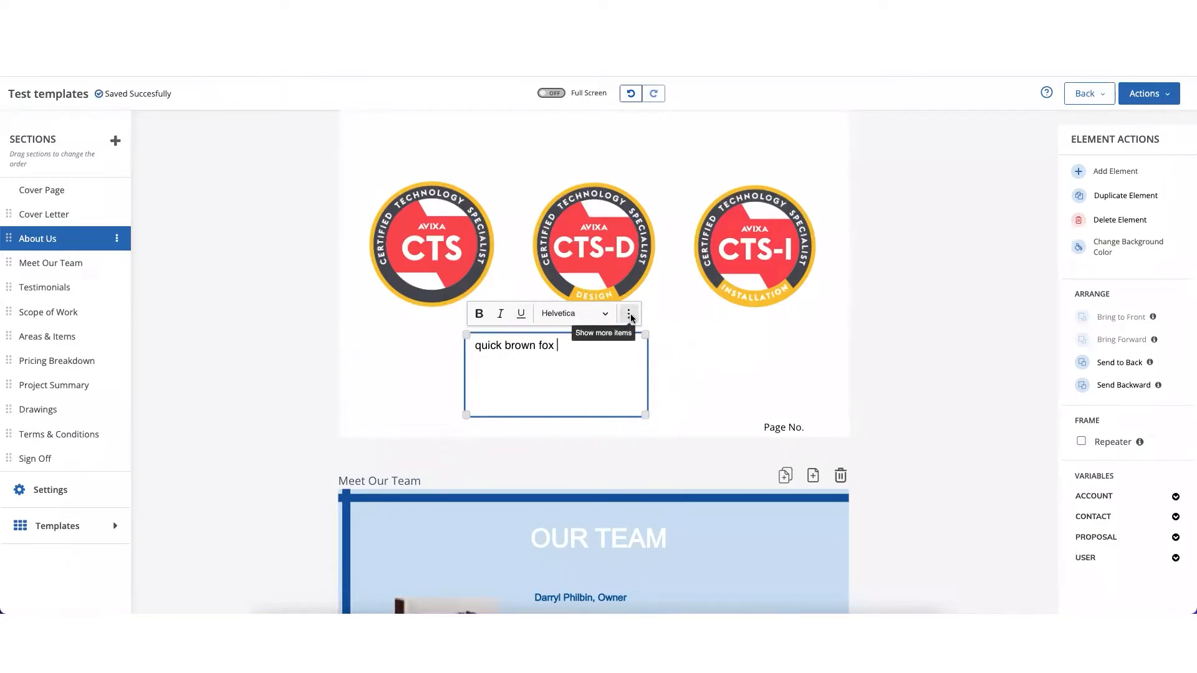
left_click(628, 315)
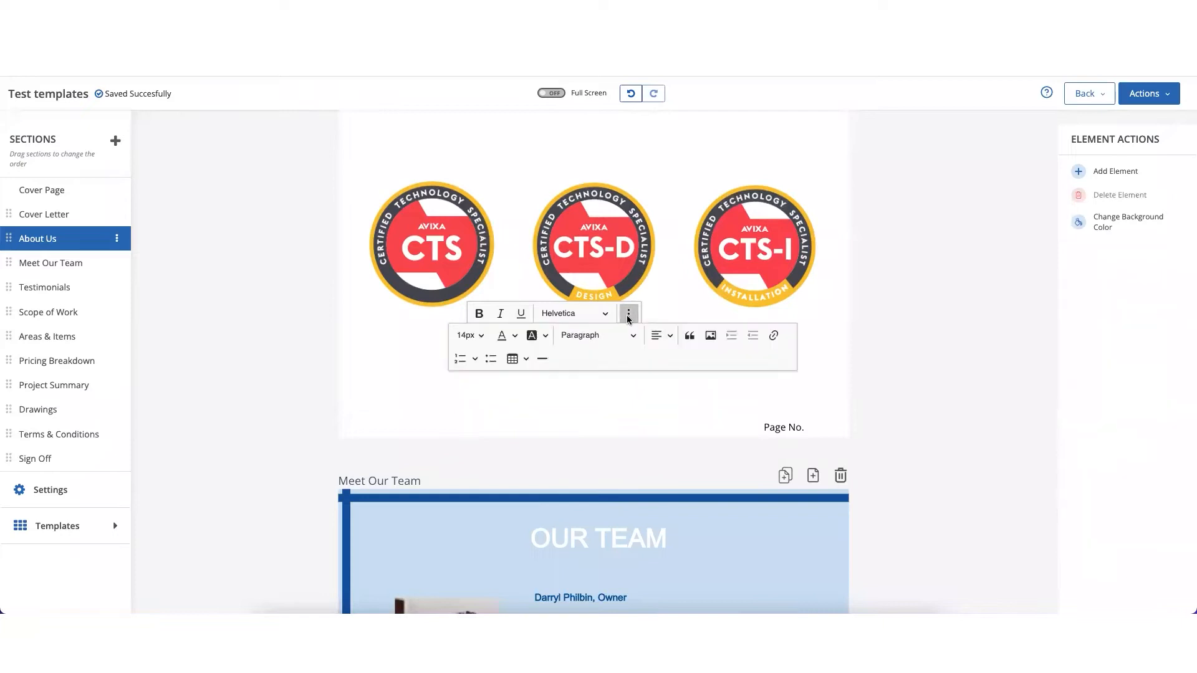
left_click(654, 310)
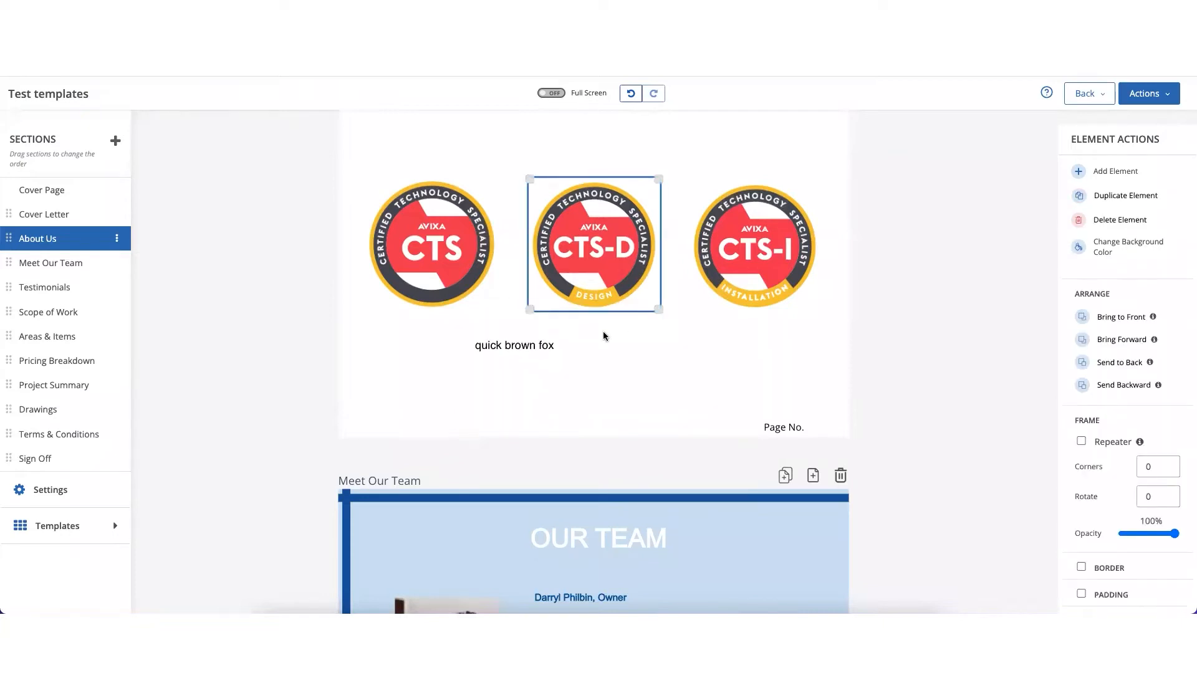
- Delete the "quick brown fox" text box from the About Us page
left_click(584, 342)
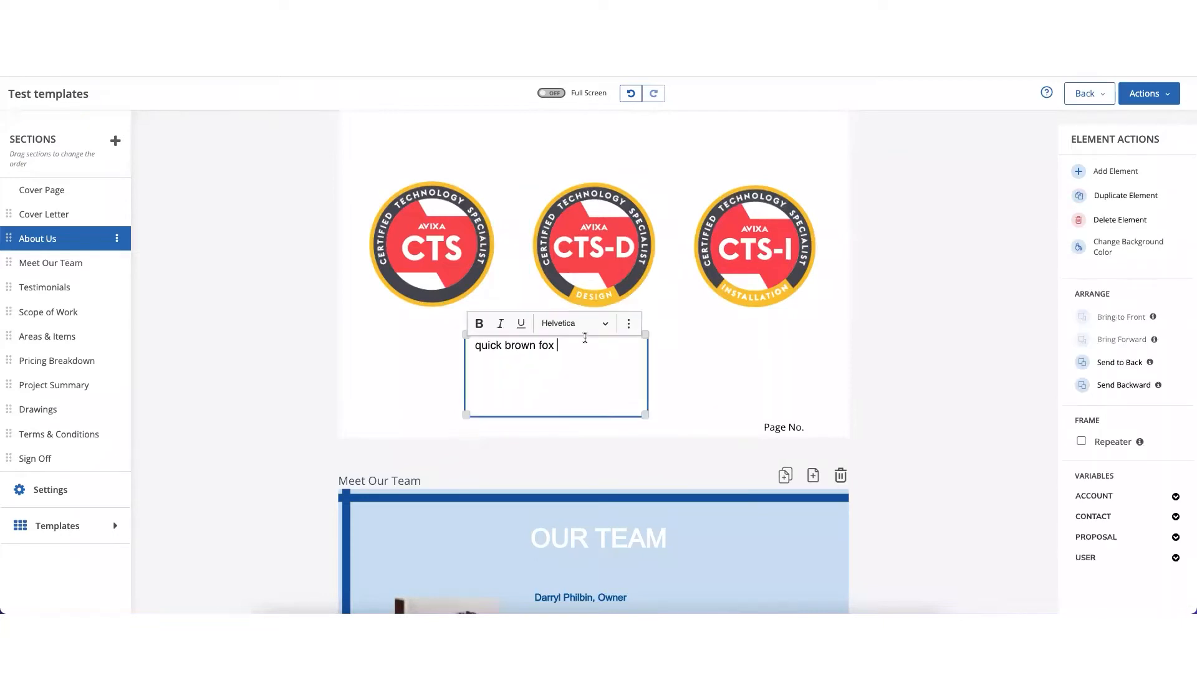
left_click(646, 362)
left_click(646, 366)
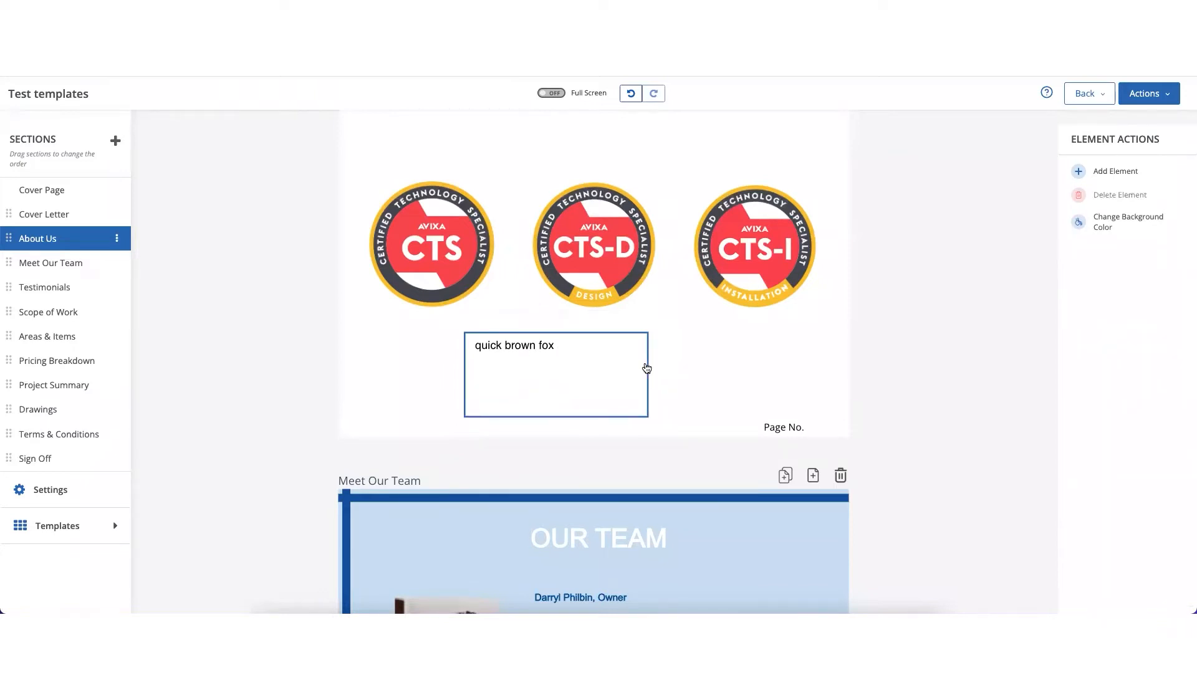
left_click(1109, 221)
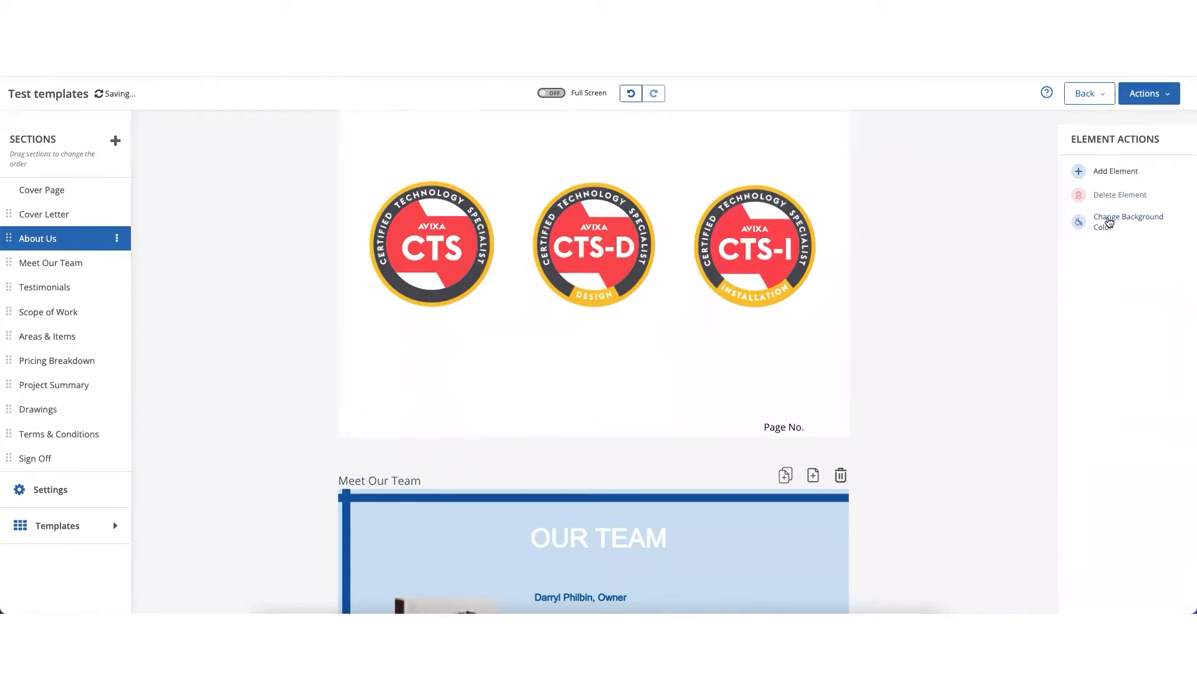
- Insert the XTEN-AV logo from the user's own uploaded images beneath the certification badges on the About Us page
left_click(1099, 171)
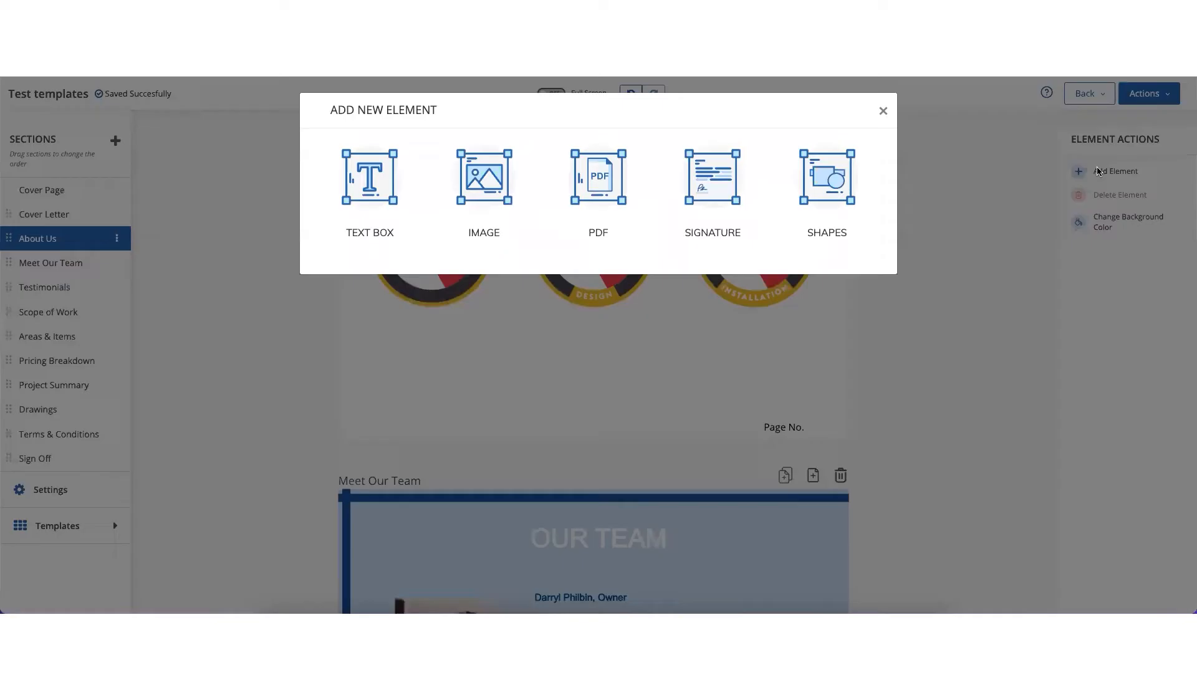
left_click(490, 189)
left_click(364, 322)
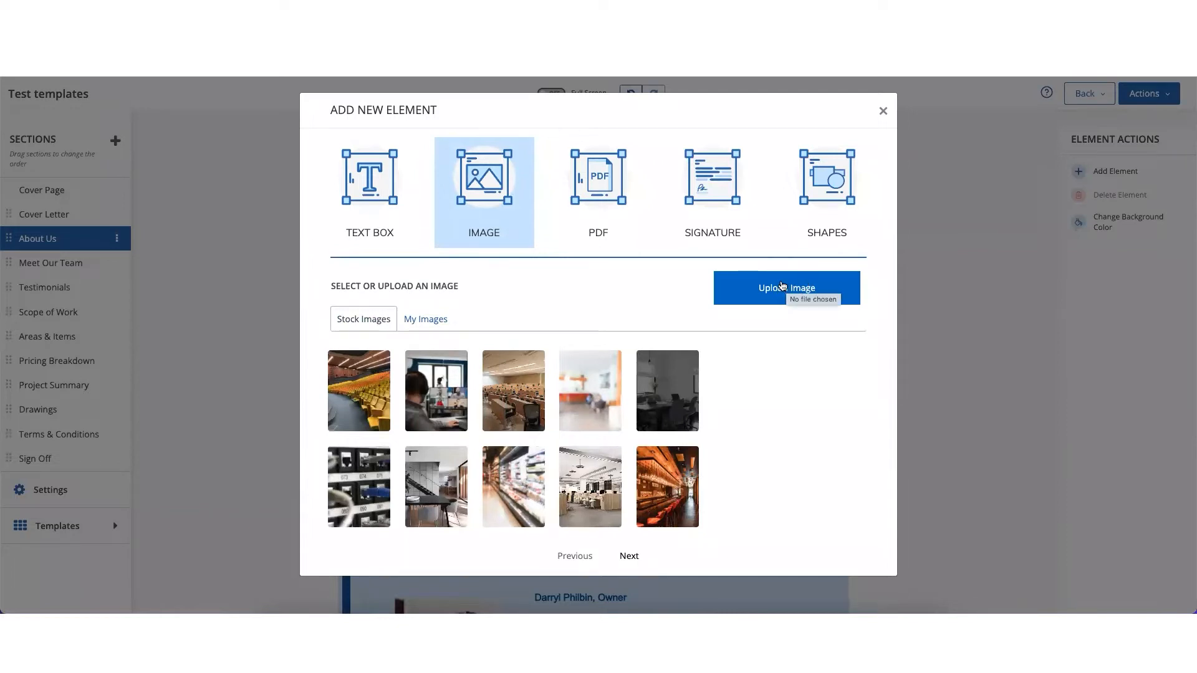
left_click(429, 320)
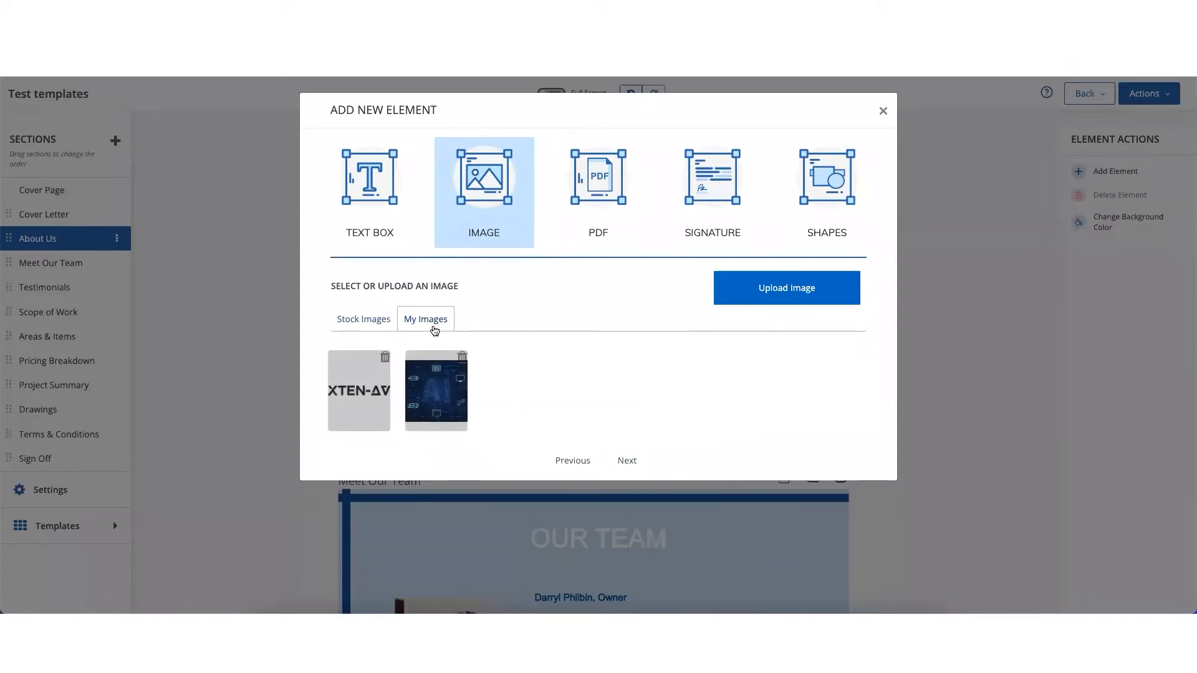
left_click(351, 404)
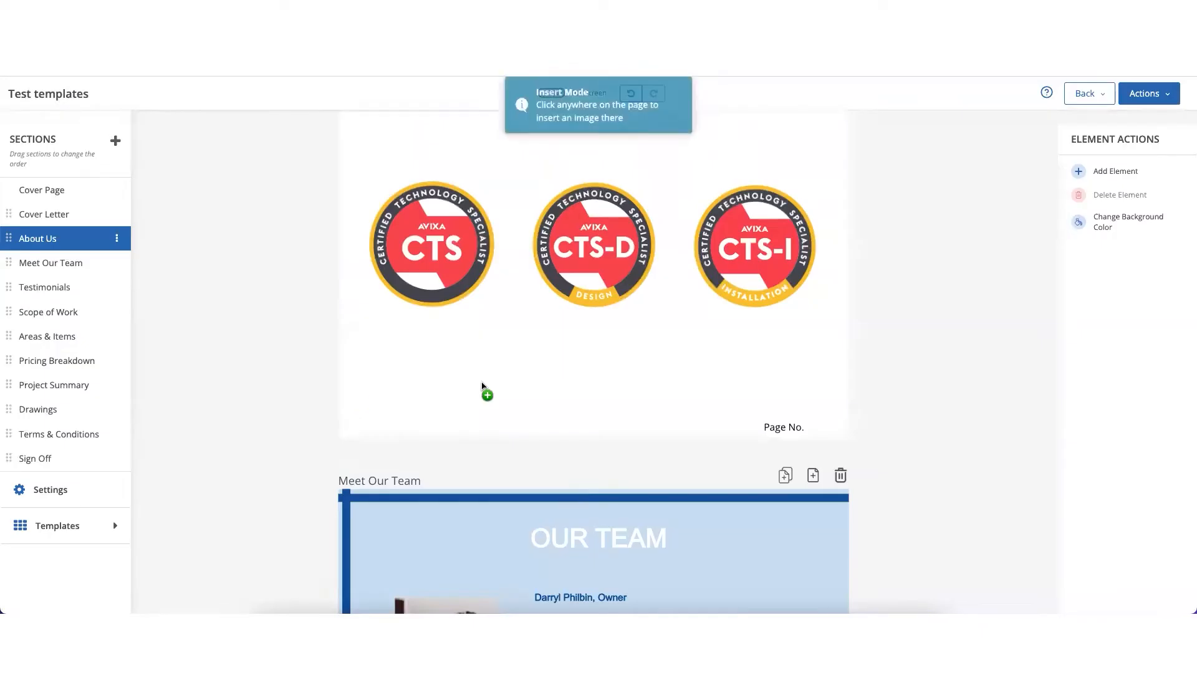
left_click(556, 394)
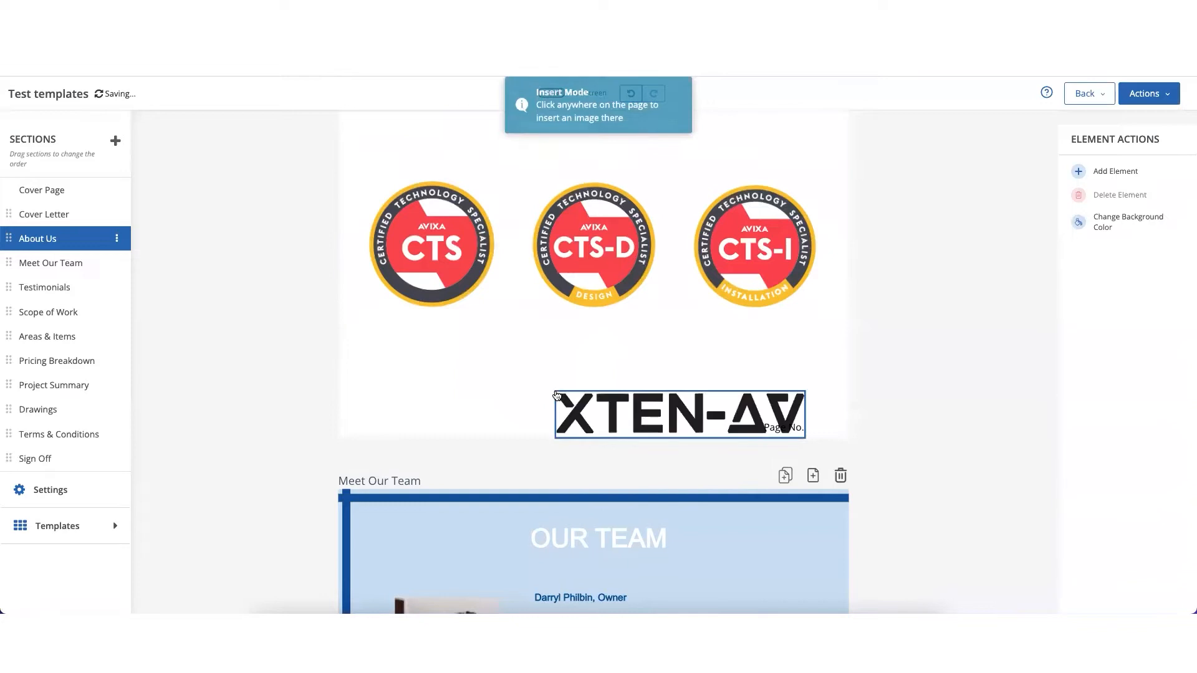
- Move the XTEN-AV logo off the page number and shrink it so it sits centred below the CTS-D badge
left_click(720, 398)
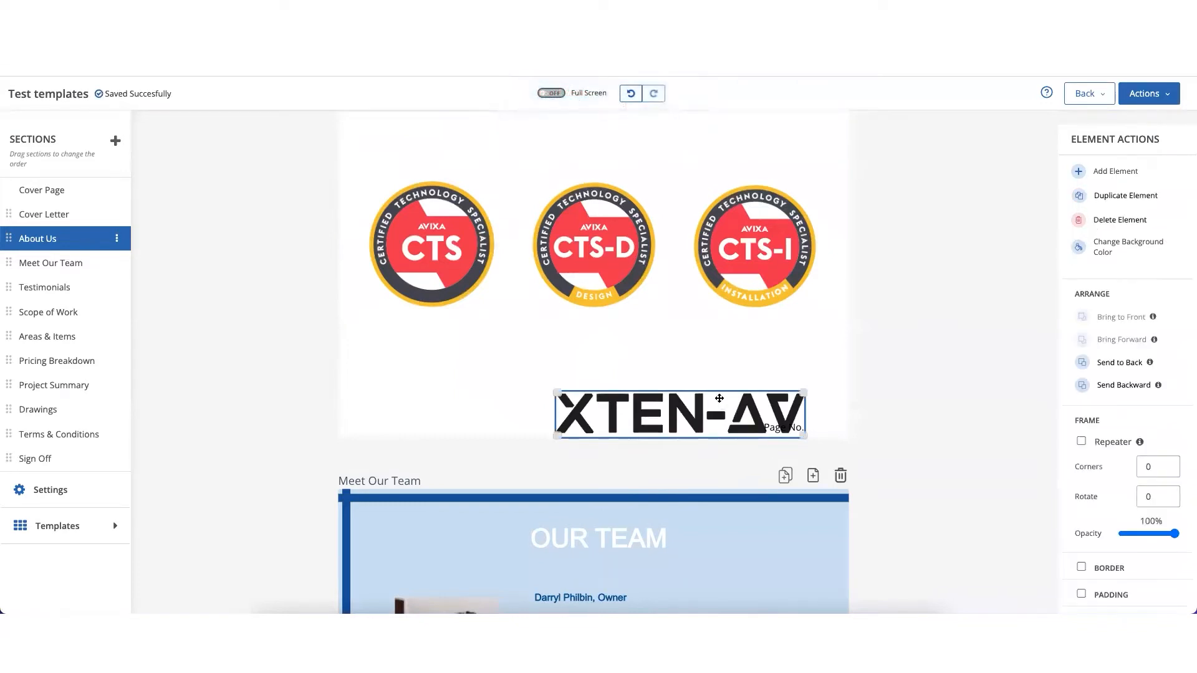
left_click_drag(719, 399, 642, 394)
left_click_drag(726, 433, 644, 425)
left_click_drag(574, 409, 603, 414)
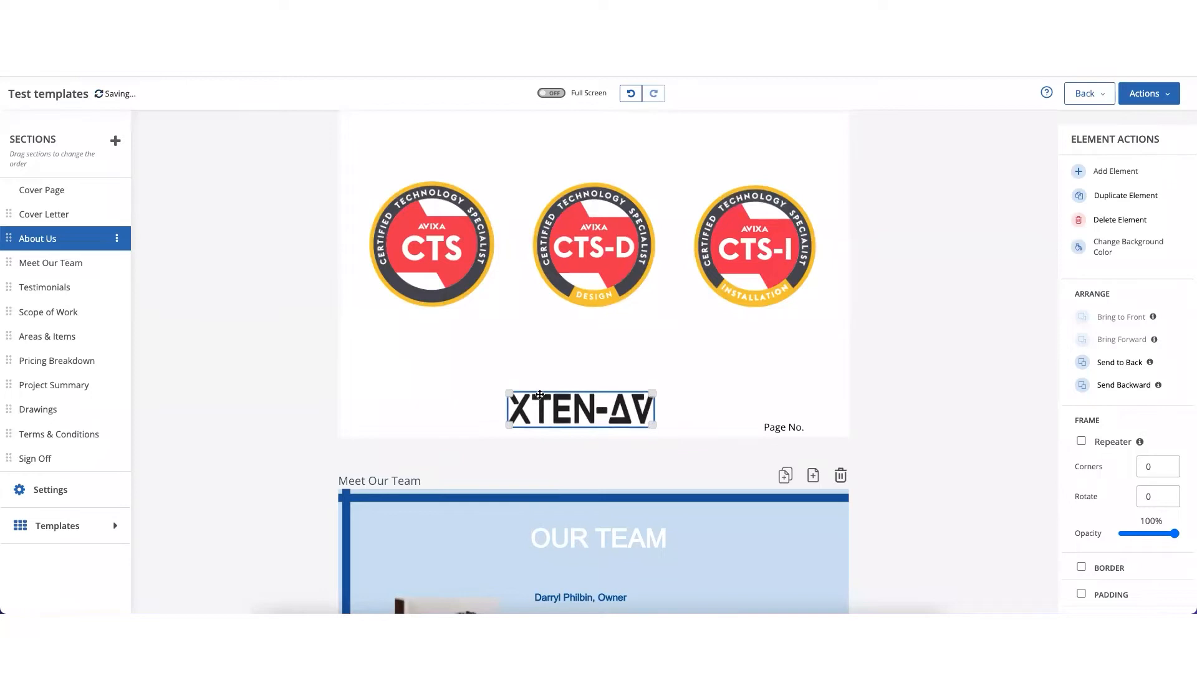
left_click_drag(506, 392, 531, 398)
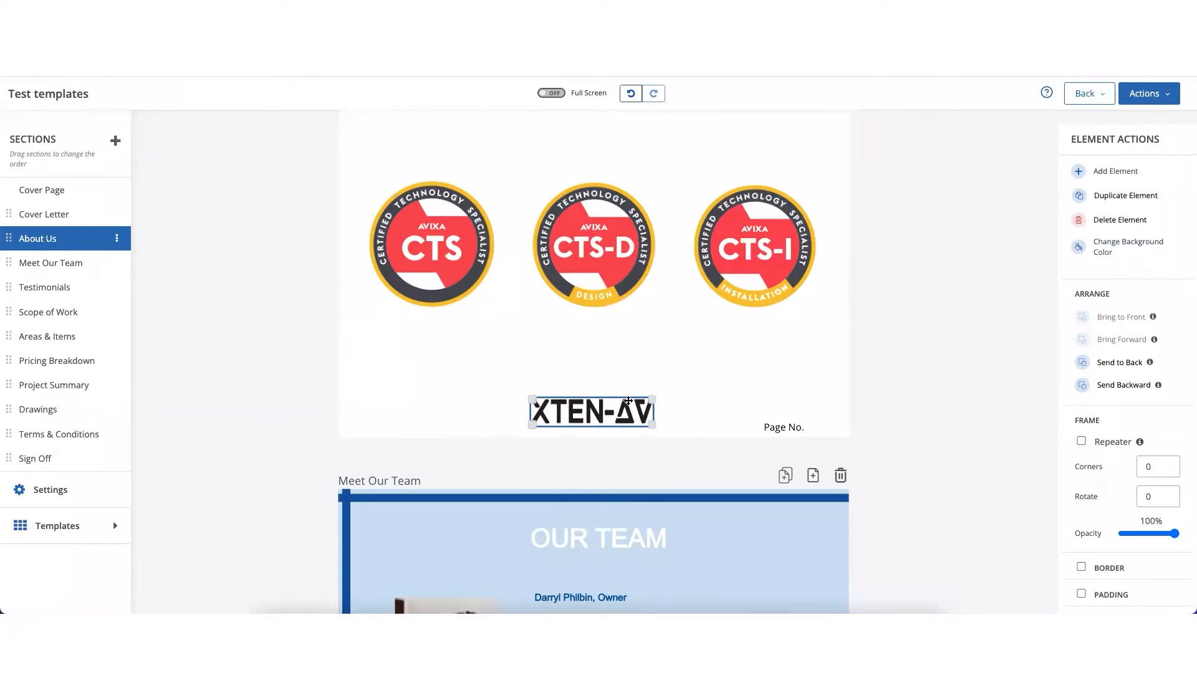
- Examine the arrange, frame and variable options for the Certifications text box, and the arrange and frame options for the XTEN-AV logo
left_click(600, 271)
scroll(599, 269, "up", 1)
scroll(600, 270, "up", 4)
left_click(600, 270)
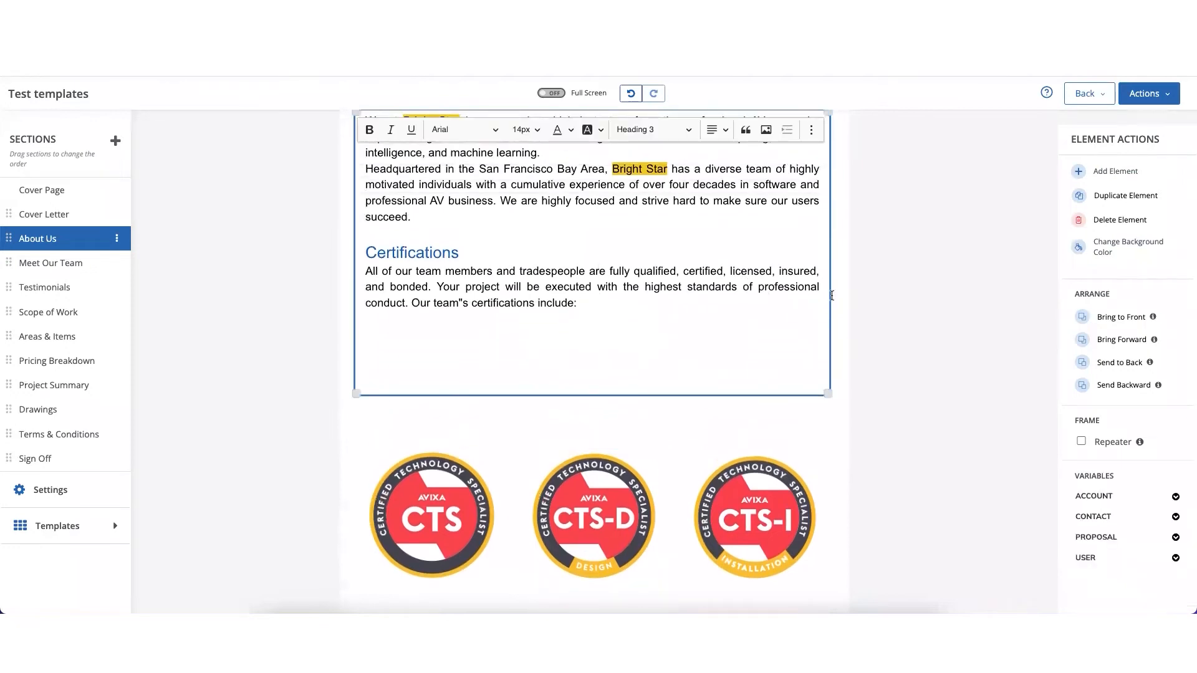
scroll(1146, 515, "down", 1)
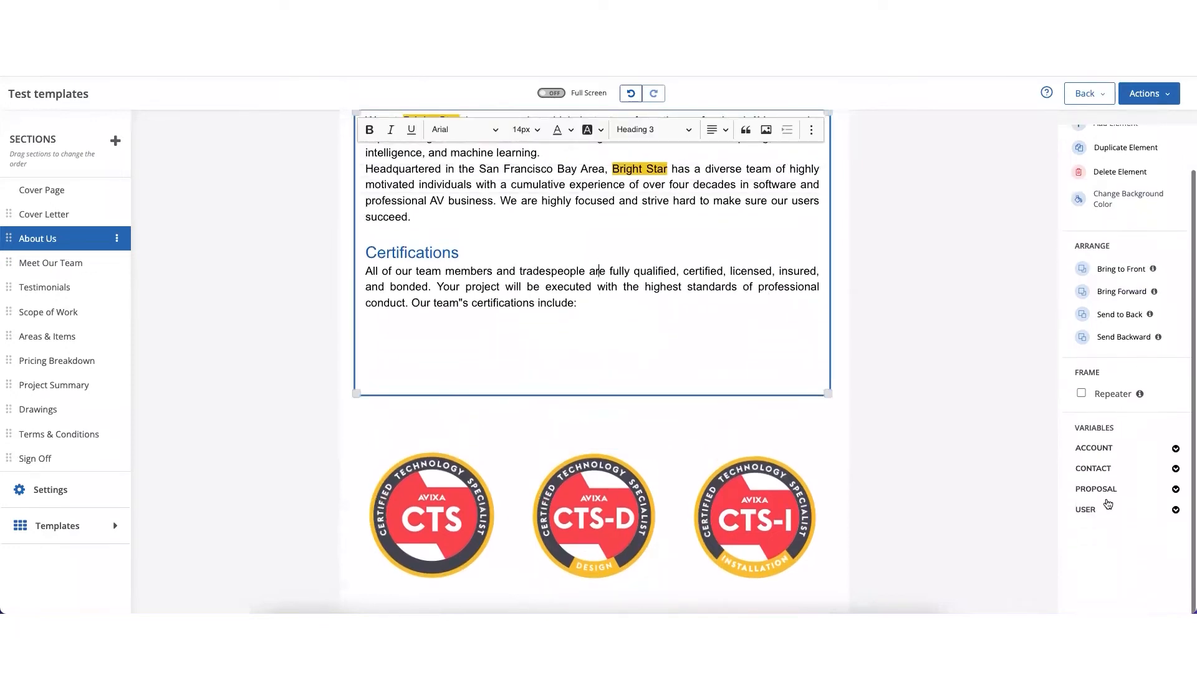
scroll(692, 374, "down", 4)
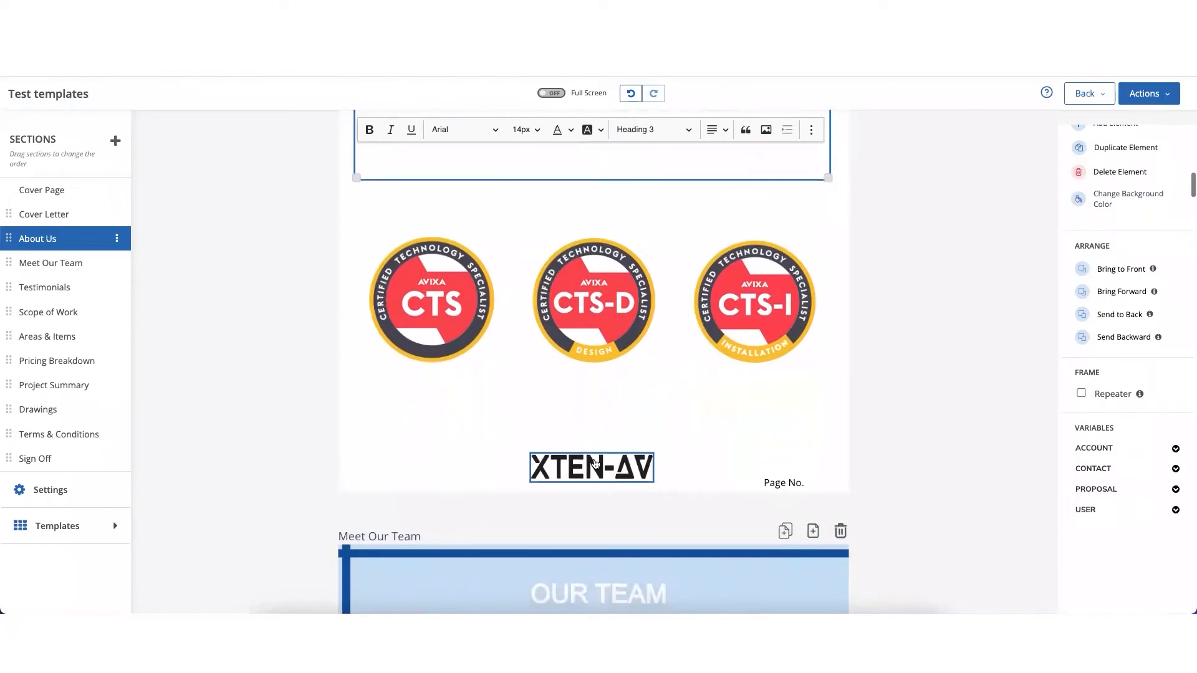
left_click(595, 463)
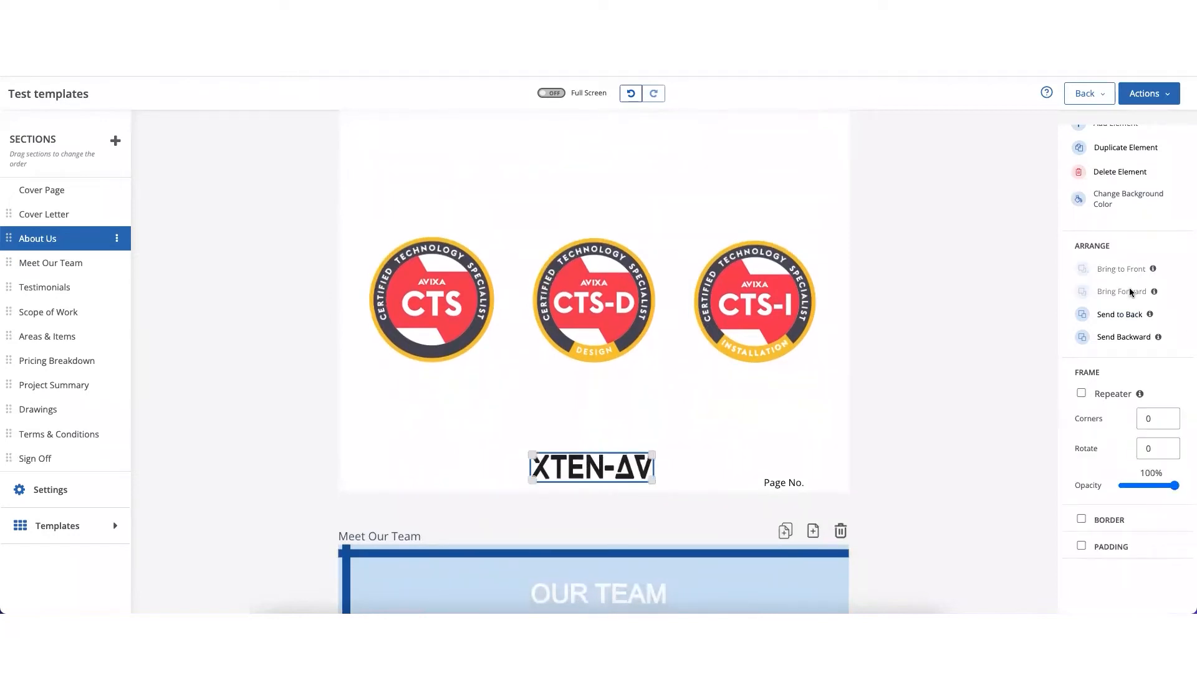
mouse_move(1153, 270)
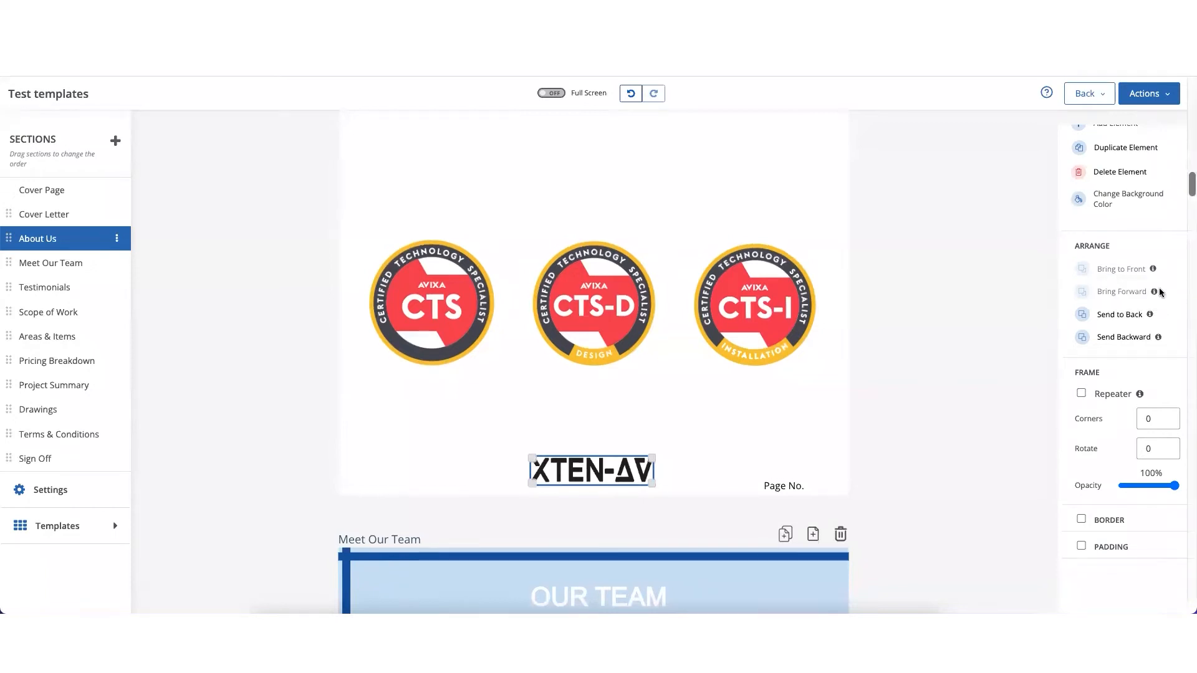
- Turn on the Repeater option for the XTEN-AV logo on the About Us page and check it across the following pages
mouse_move(1154, 293)
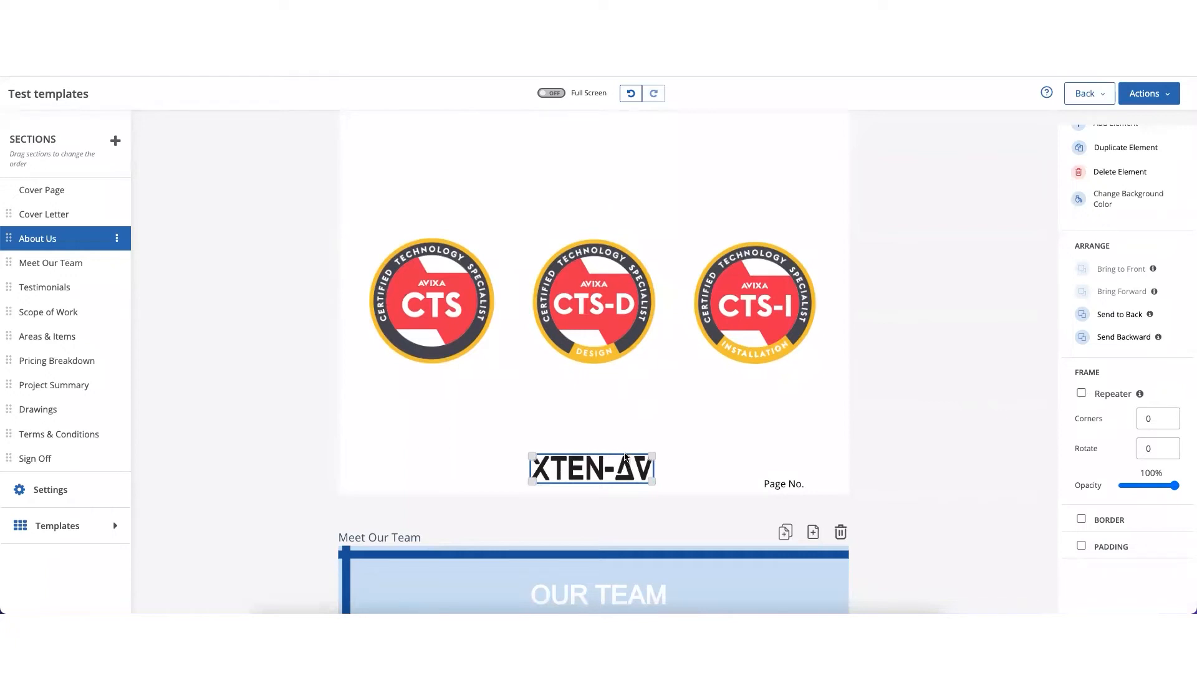
scroll(625, 457, "down", 3)
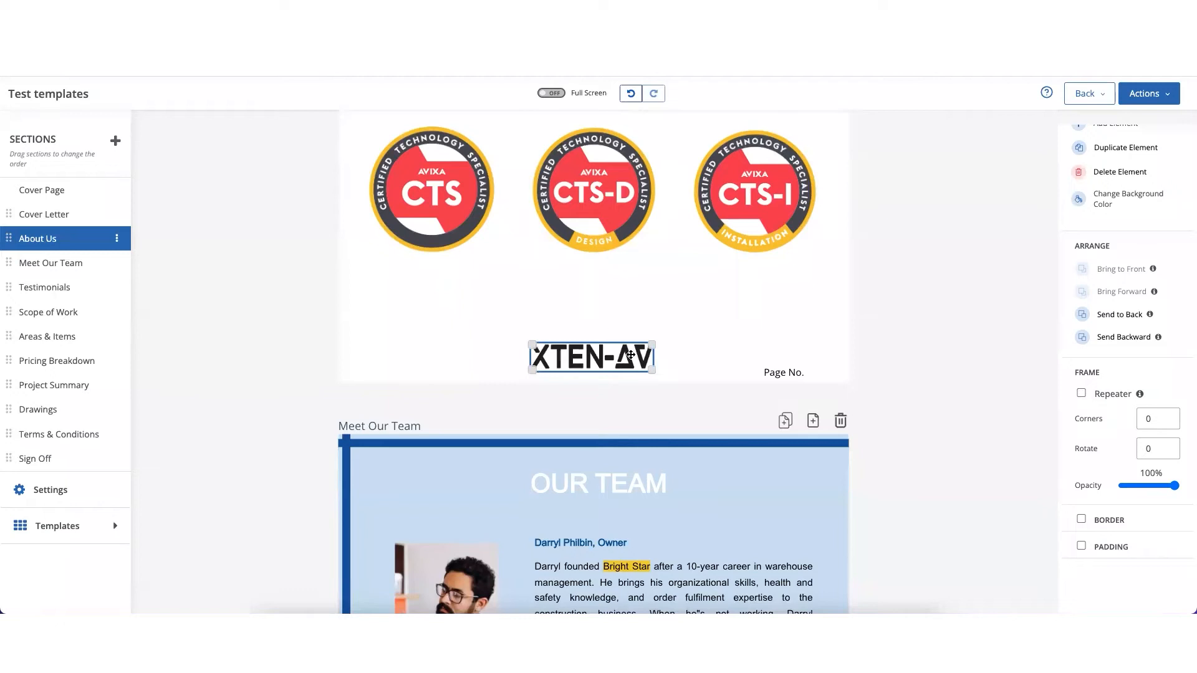
left_click(696, 357)
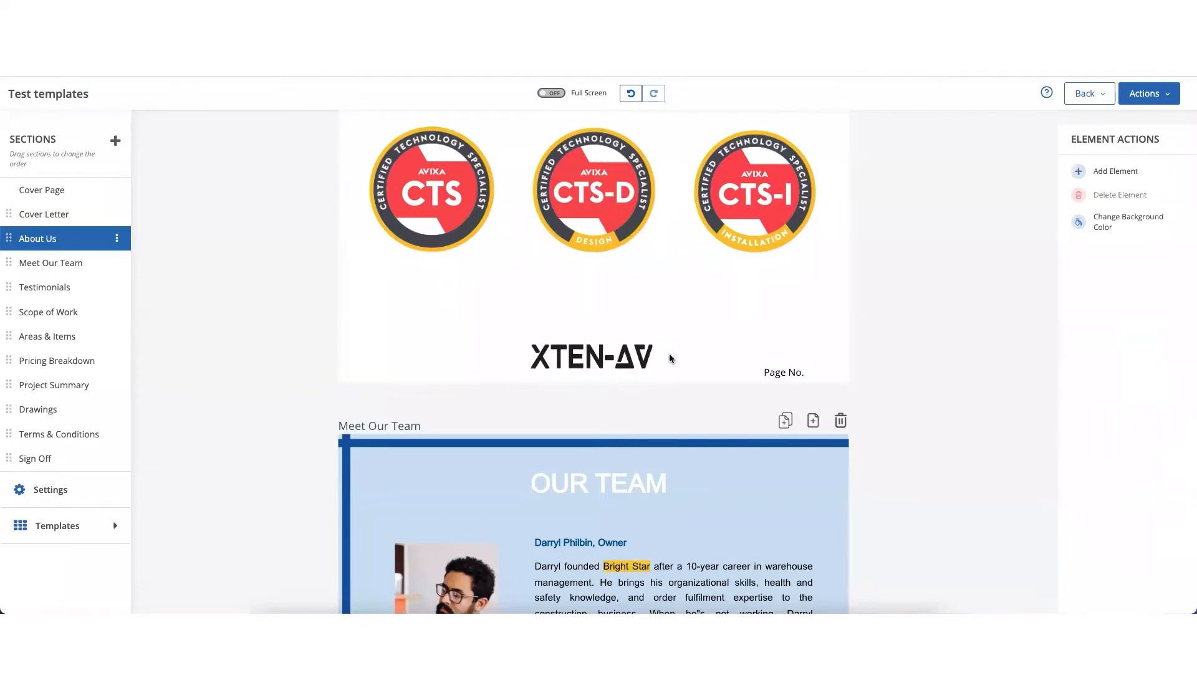
left_click(605, 358)
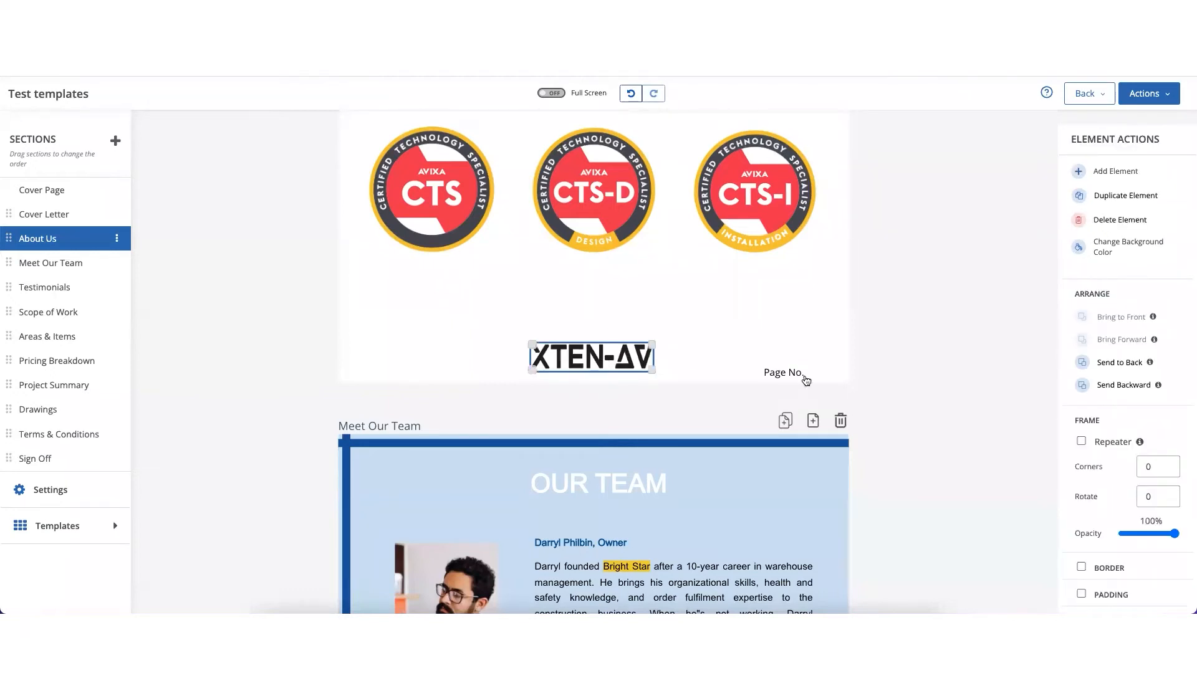
left_click(1082, 442)
scroll(734, 420, "down", 1)
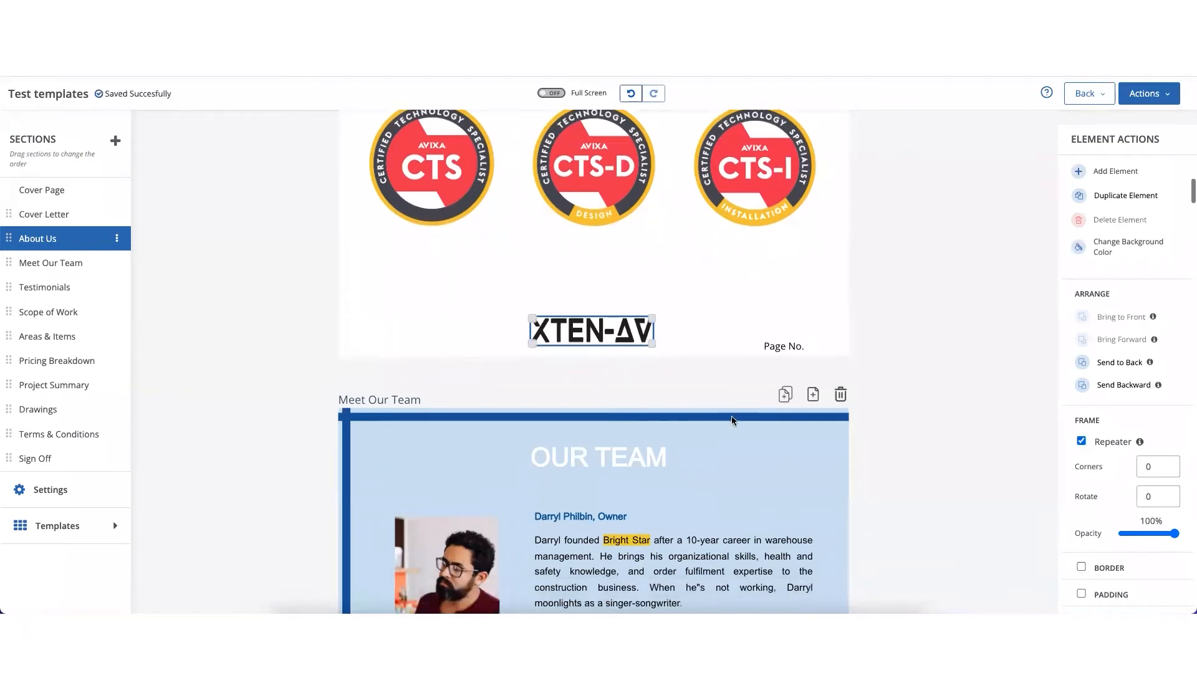
scroll(732, 419, "down", 12)
scroll(731, 417, "down", 10)
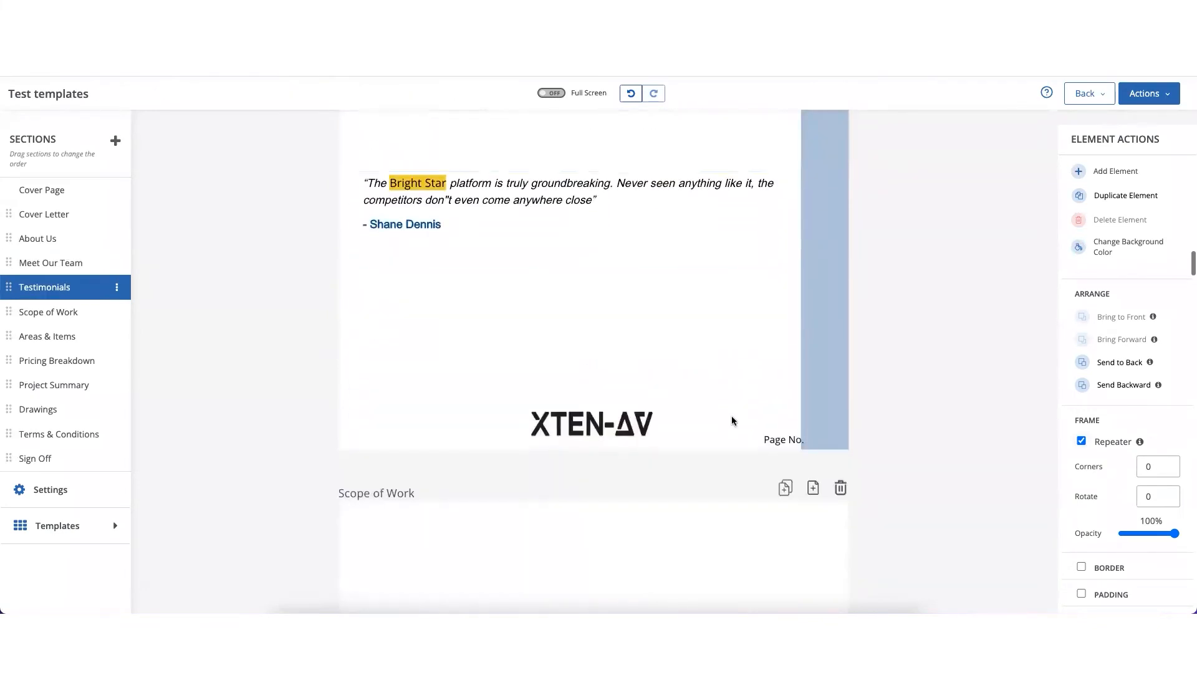
scroll(732, 417, "down", 8)
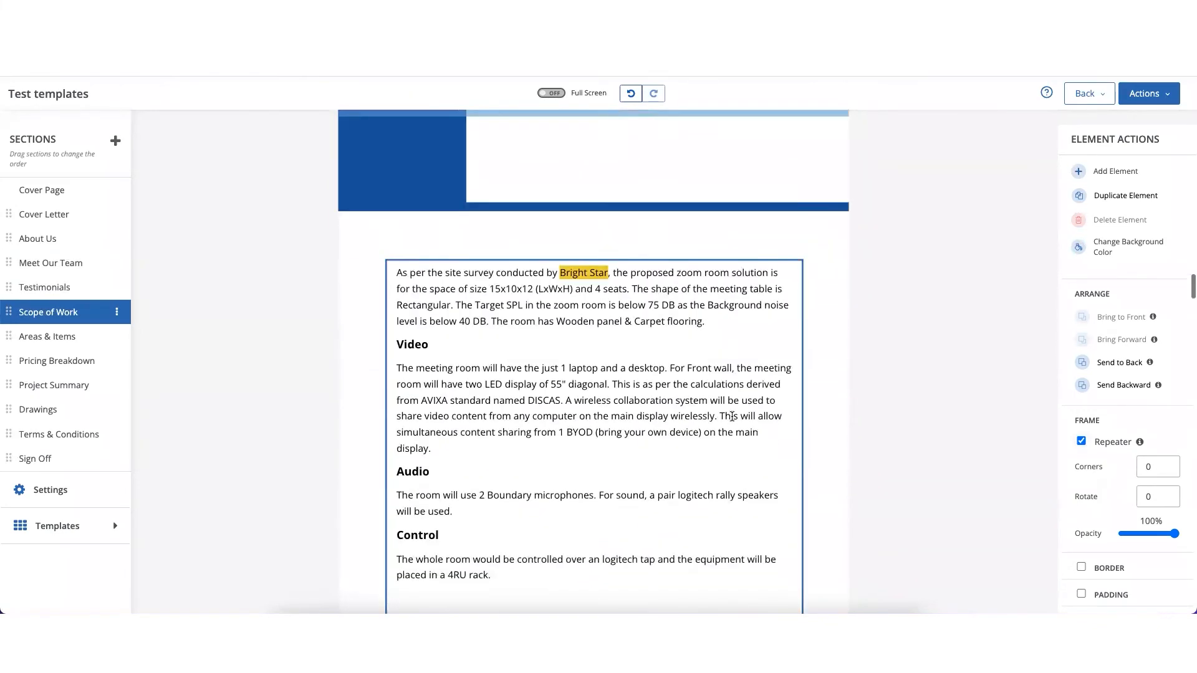
scroll(732, 417, "up", 15)
scroll(607, 392, "down", 4)
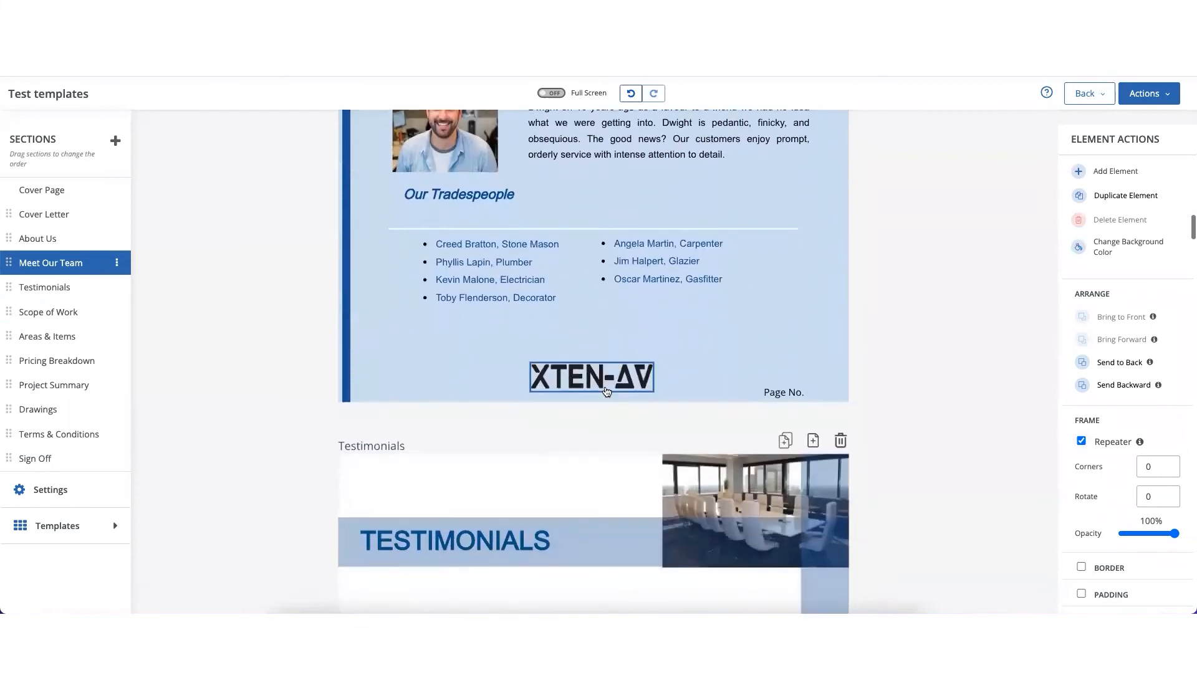
- Shrink the repeated XTEN-AV logo on the Meet Our Team page and shift it slightly down and right towards the page centre
left_click(614, 380)
left_click_drag(646, 384, 624, 383)
scroll(633, 402, "down", 4)
scroll(633, 401, "down", 8)
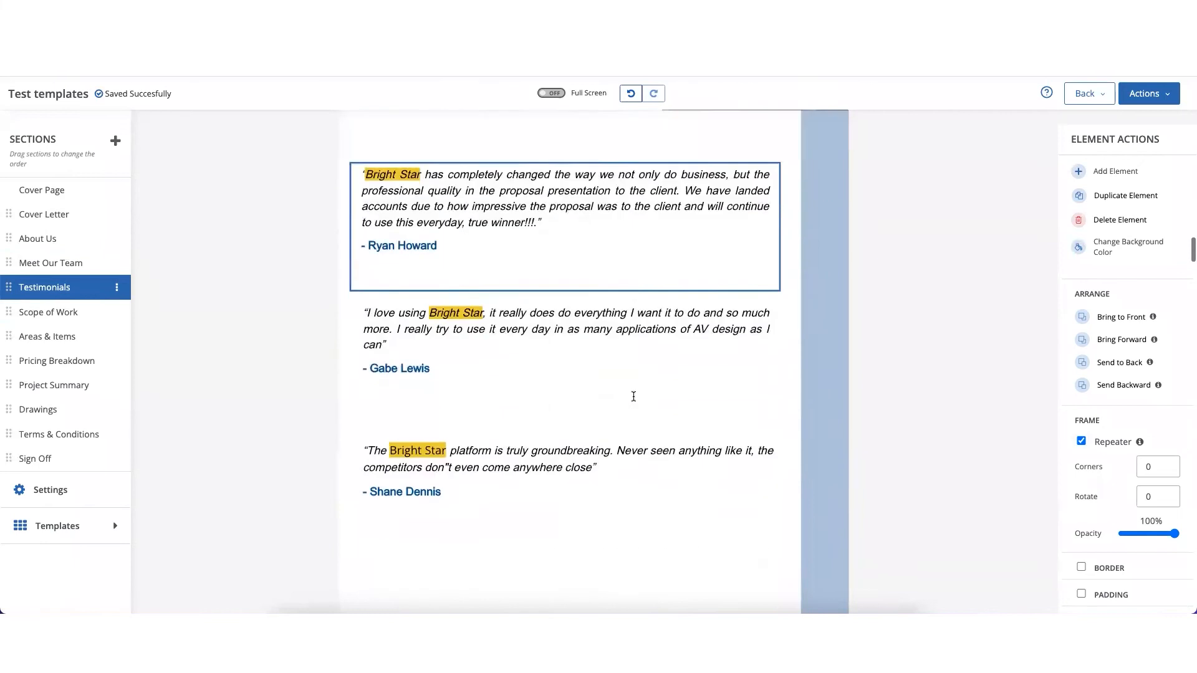
scroll(634, 401, "up", 10)
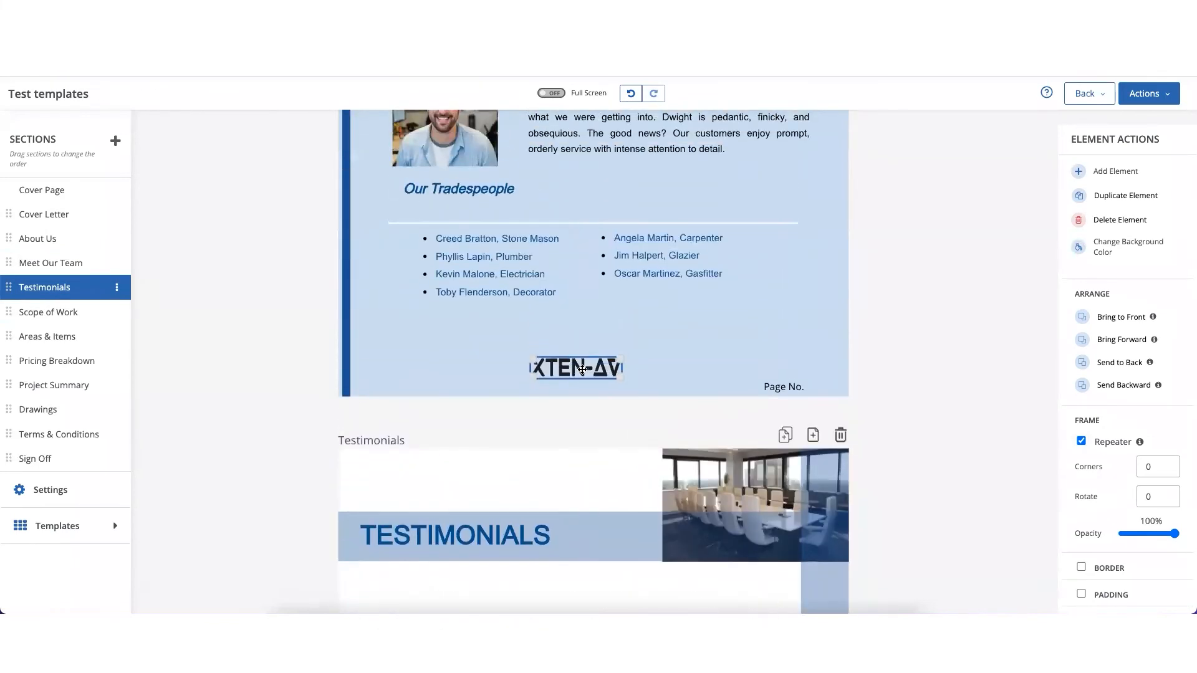
left_click_drag(584, 369, 588, 379)
scroll(1004, 407, "down", 1)
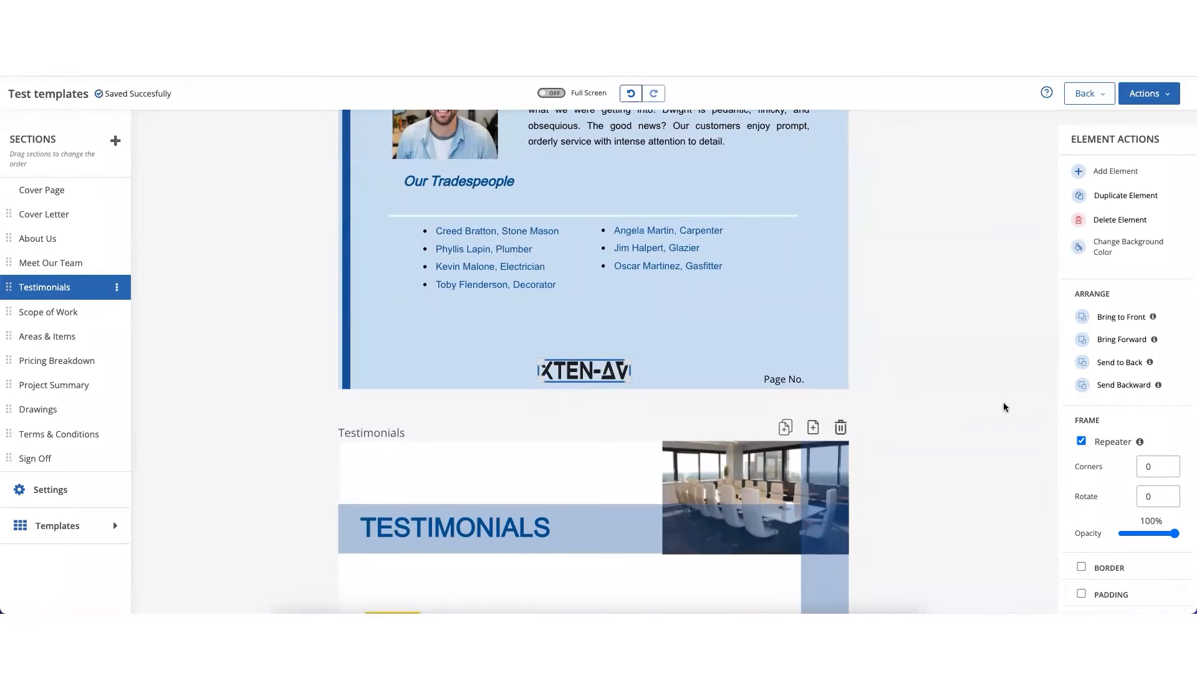
- Round the office manager's photo on the Meet Our Team page with corners of 6 and lower its opacity to 82%
scroll(952, 385, "up", 3)
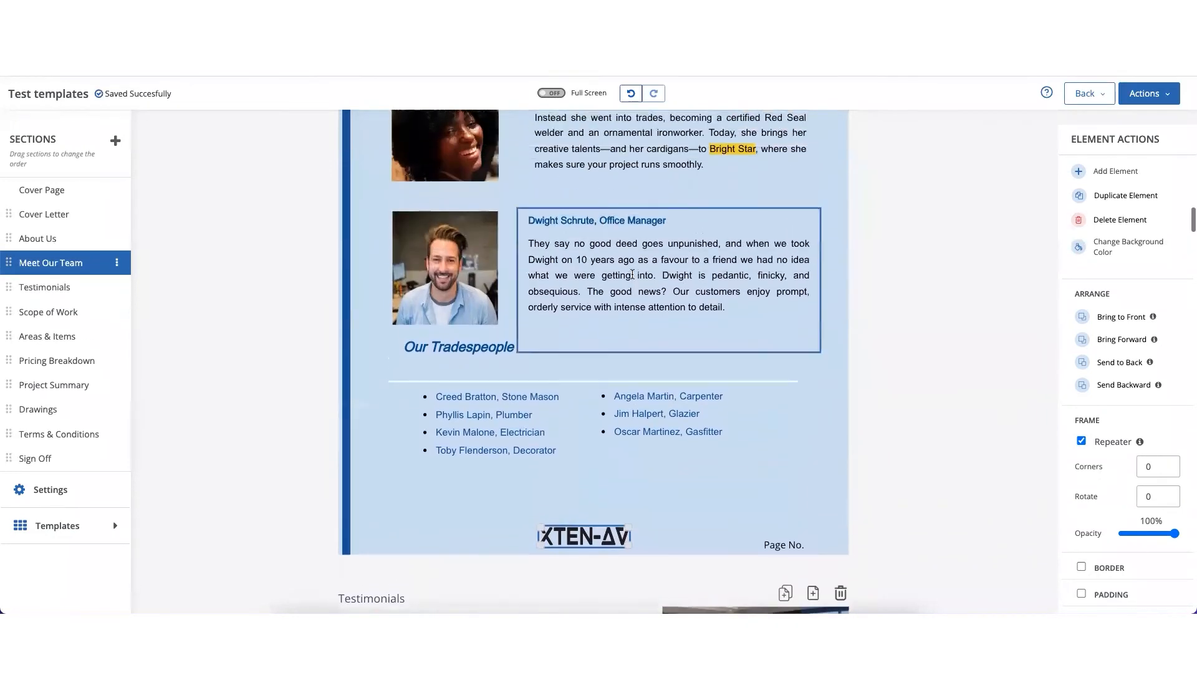
left_click(445, 293)
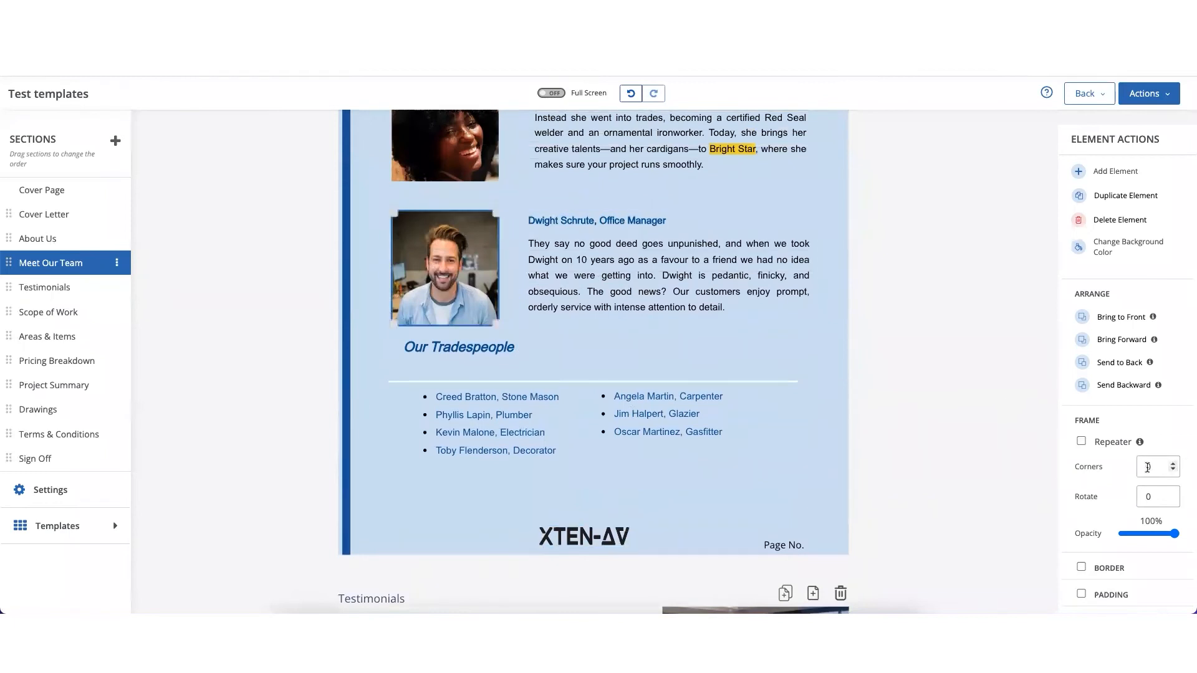
left_click(1171, 465)
left_click(473, 285)
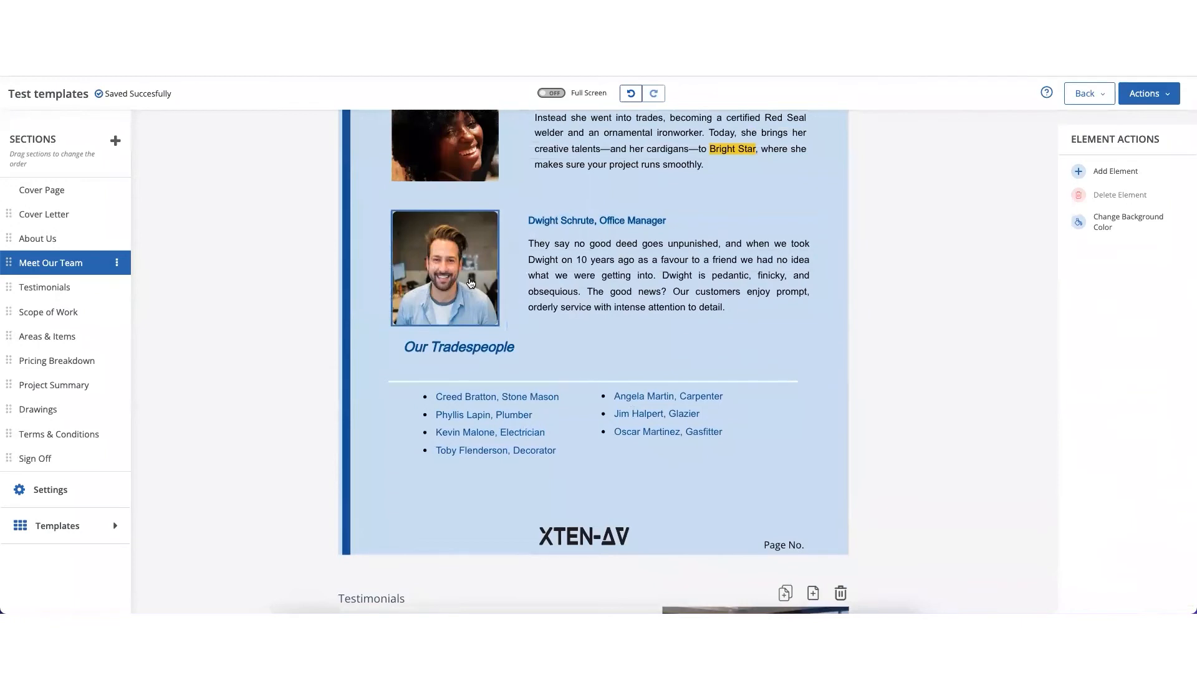
mouse_move(1171, 535)
left_mouse_down()
mouse_move(1140, 535)
mouse_move(1165, 535)
left_mouse_up()
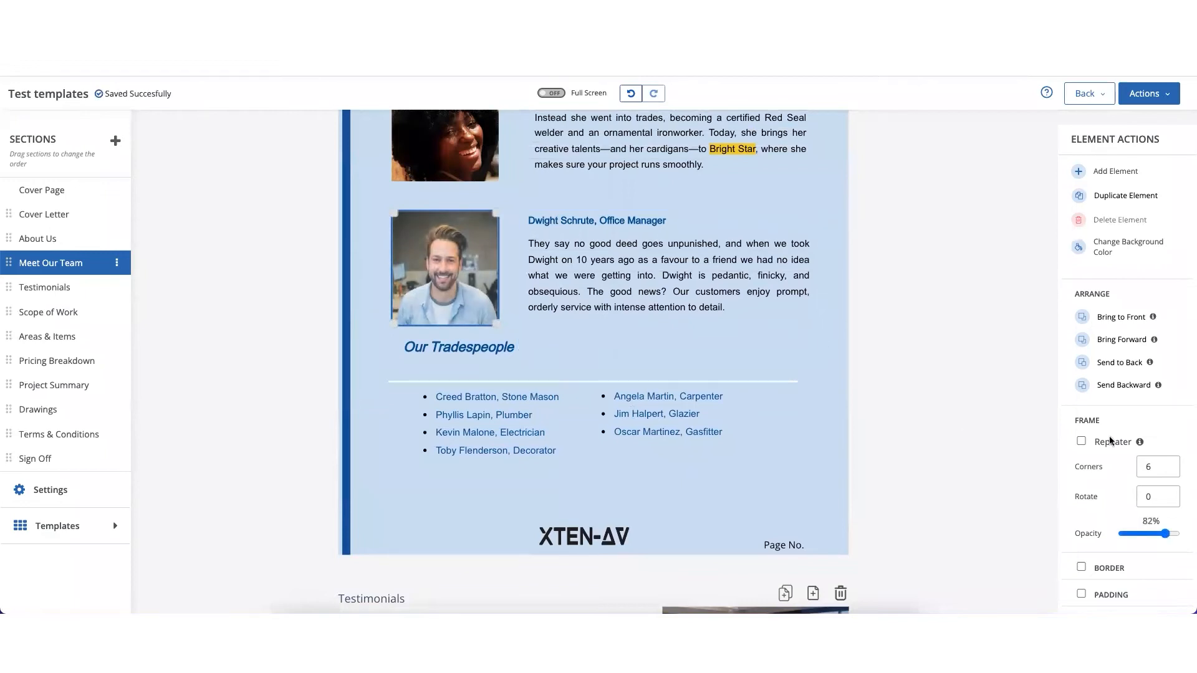
- Try rotating the office manager's photo to 4 and -1, move it back into place and reset its rotation to 0
left_click(1173, 495)
left_click(1173, 494)
left_click(1173, 495)
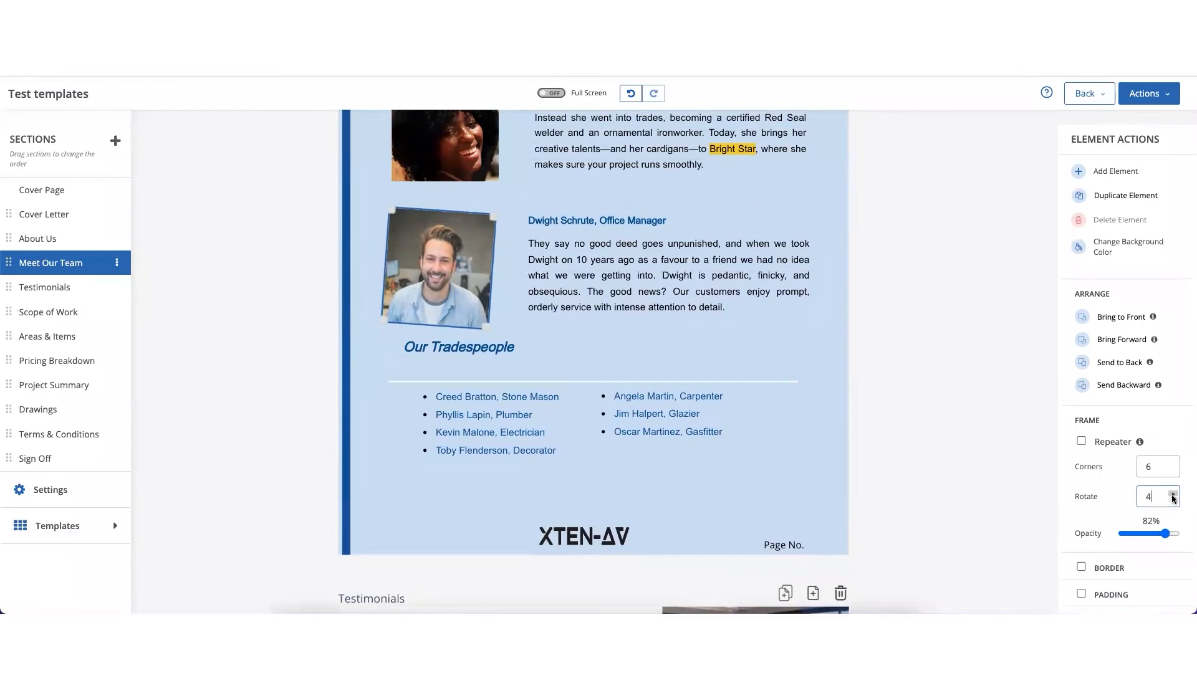
left_click(1173, 500)
left_click(1173, 500)
left_click(1173, 499)
left_click(1173, 499)
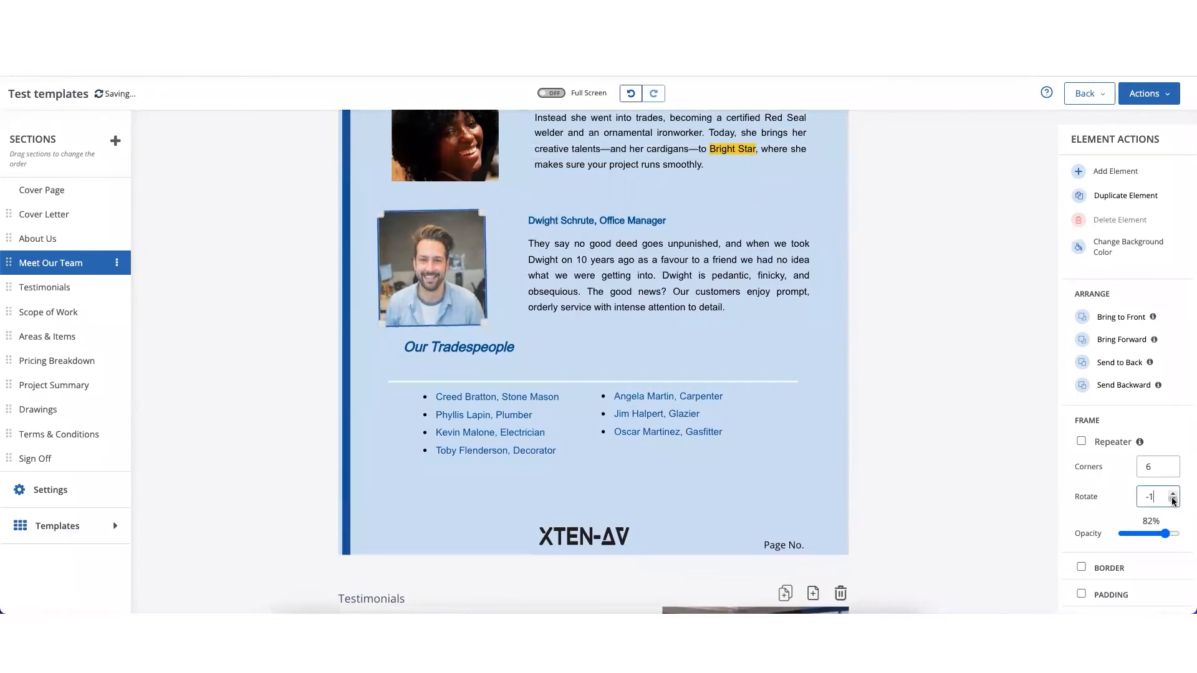
left_click_drag(447, 281, 460, 283)
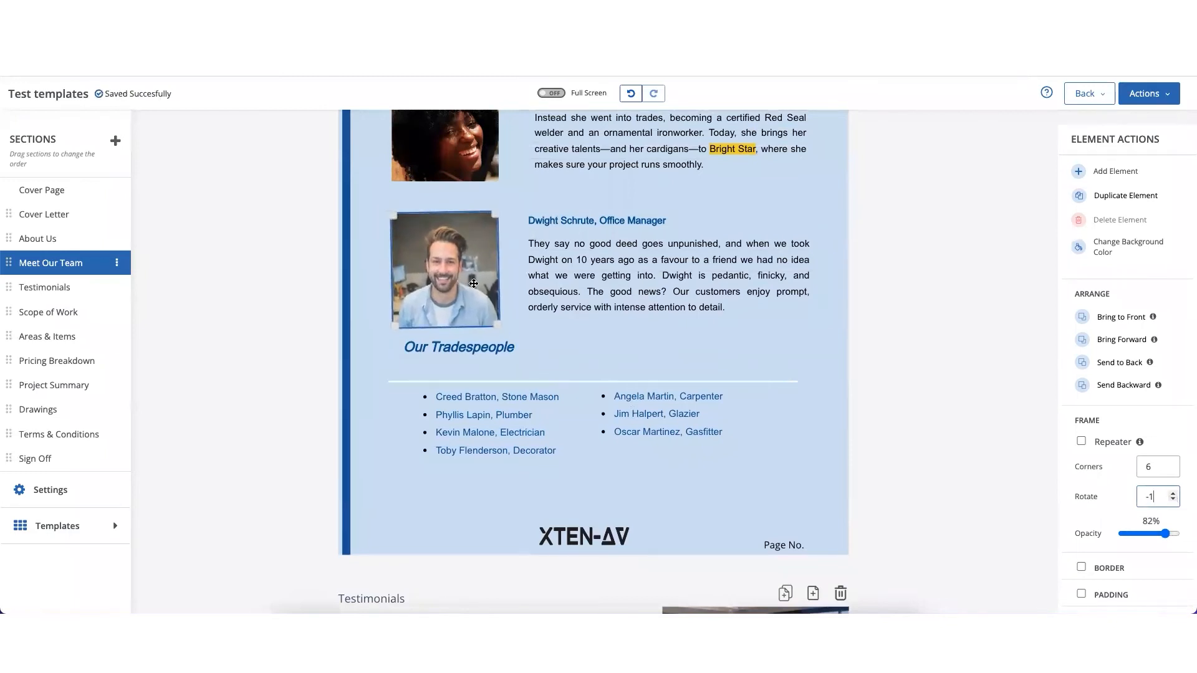
left_click(1174, 494)
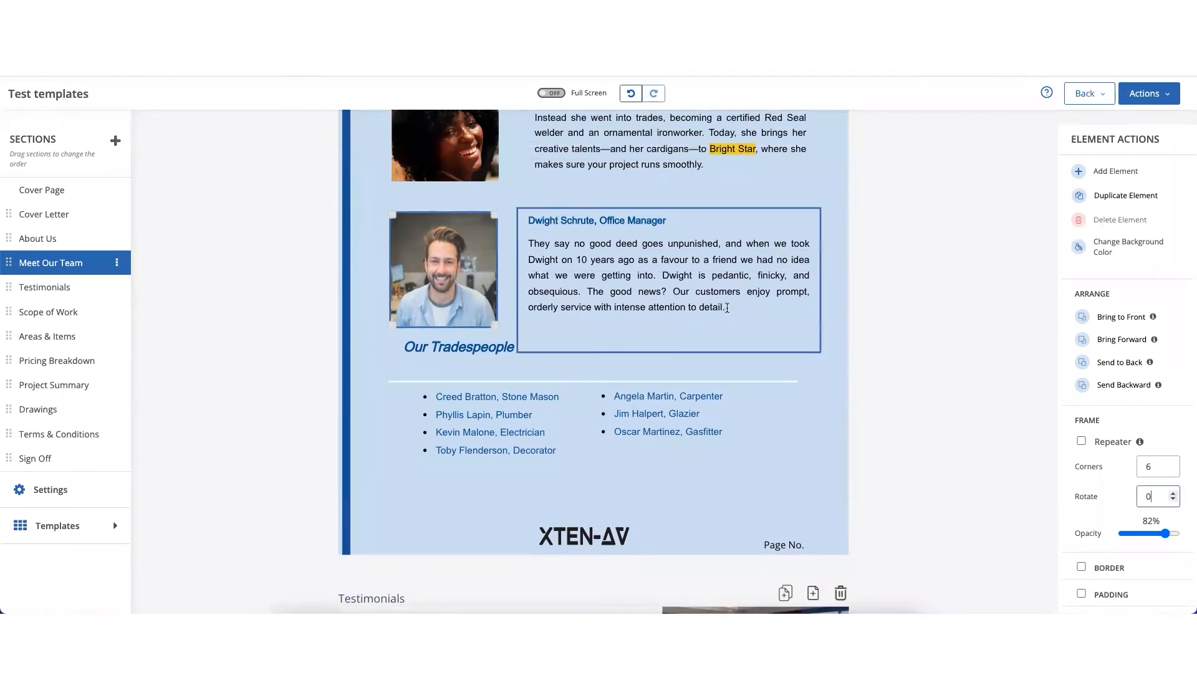
left_click(821, 362)
- Try a magenta #c90076 background on the About Us page and set the background back to white
scroll(821, 366, "up", 10)
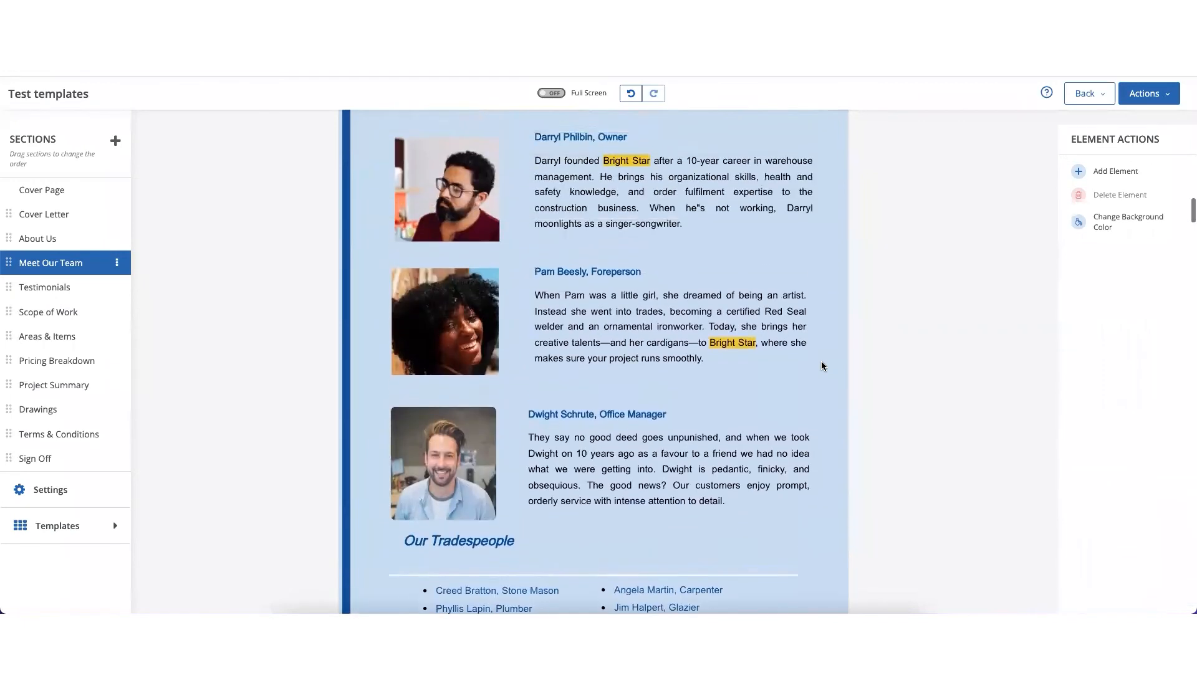
scroll(821, 366, "up", 2)
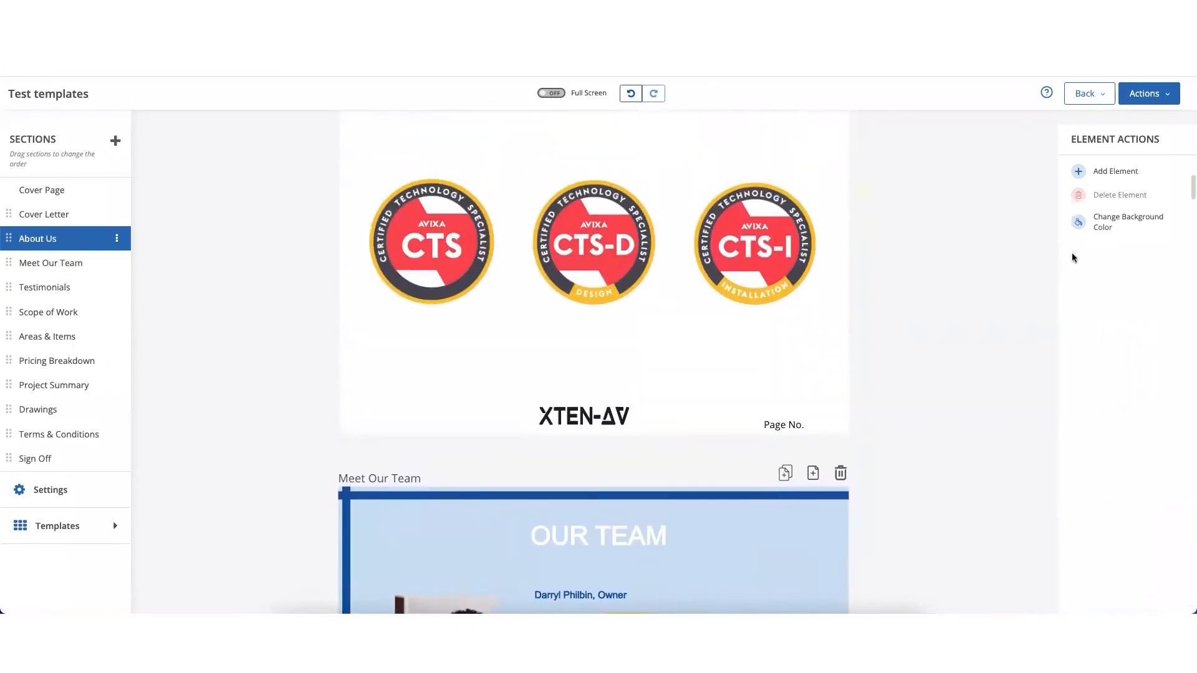
left_click(1129, 222)
left_click(1165, 257)
left_click(1046, 295)
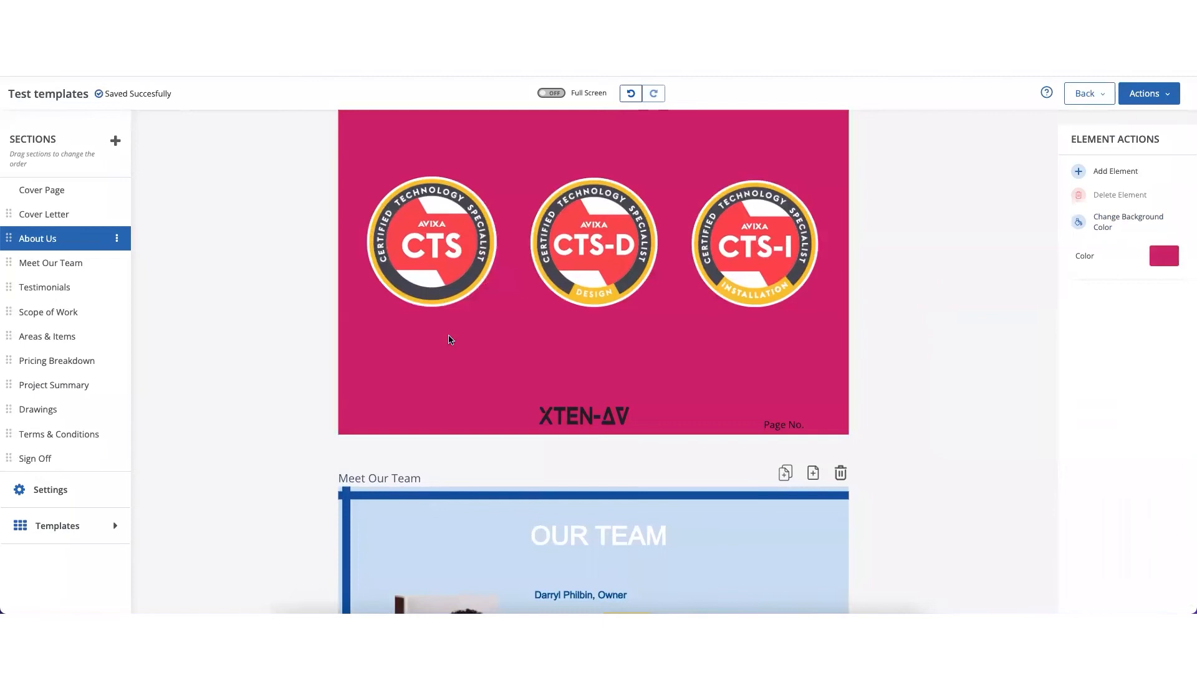
left_click(1163, 258)
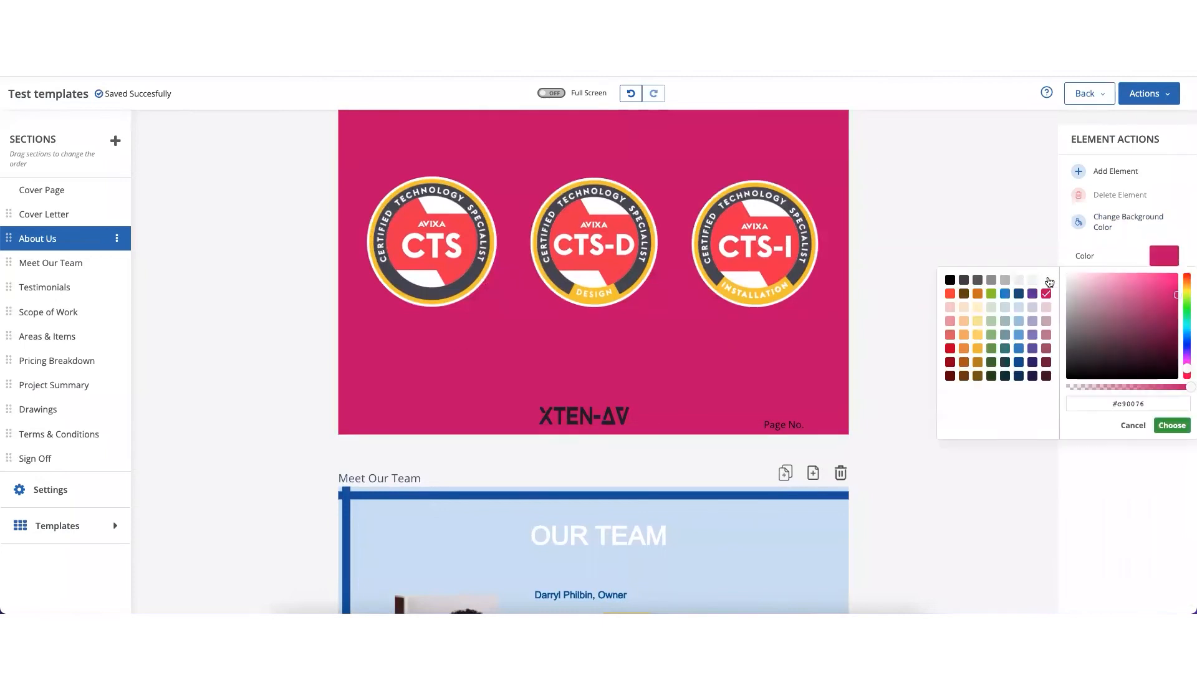
left_click(1050, 282)
- Insert a rectangle shape below the closing lines of the Cover Letter page
scroll(904, 284, "down", 6)
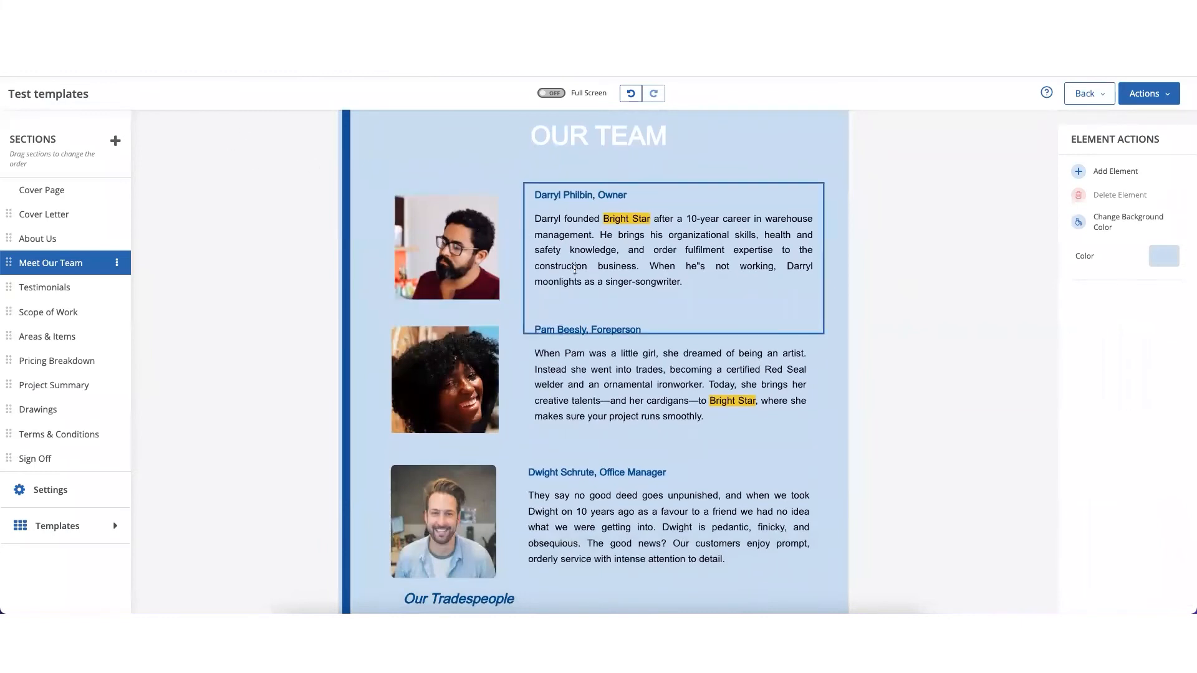
scroll(582, 267, "down", 1)
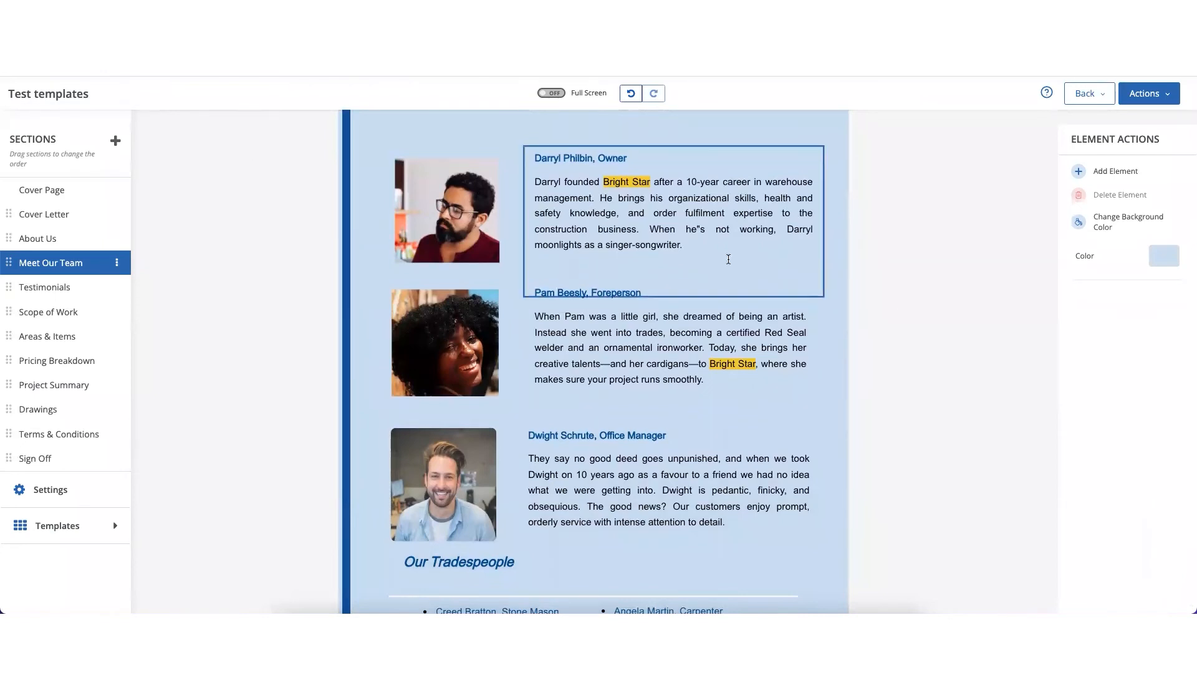
scroll(728, 259, "up", 10)
scroll(728, 259, "up", 10)
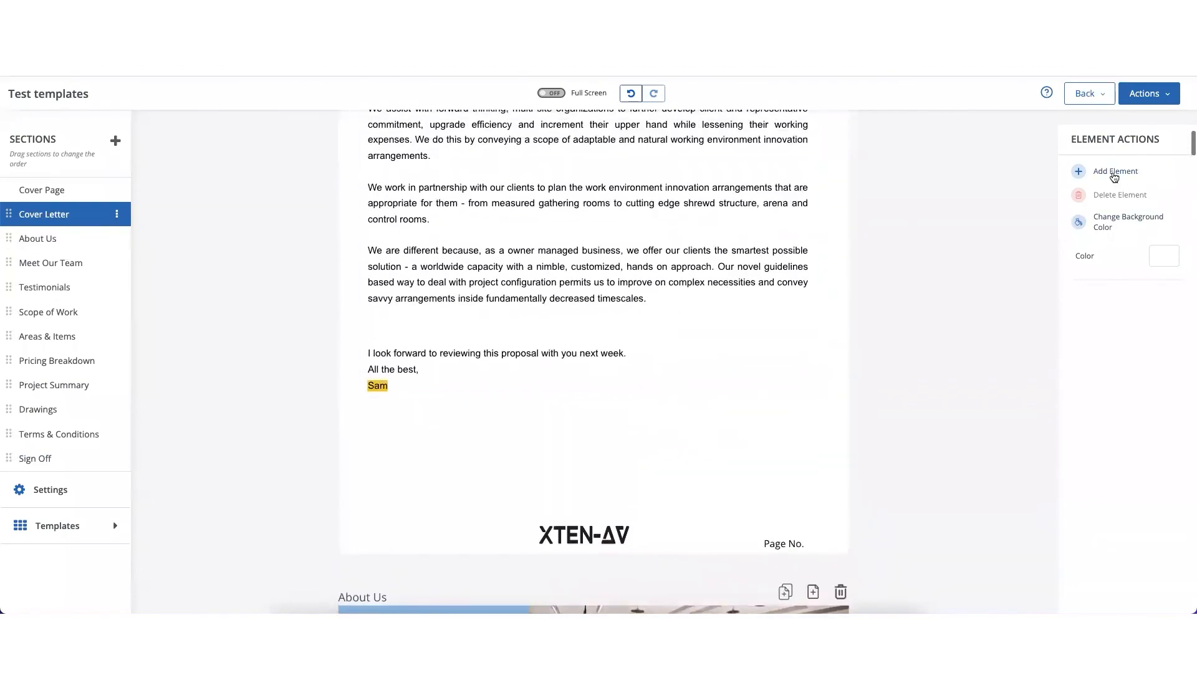
left_click(1115, 172)
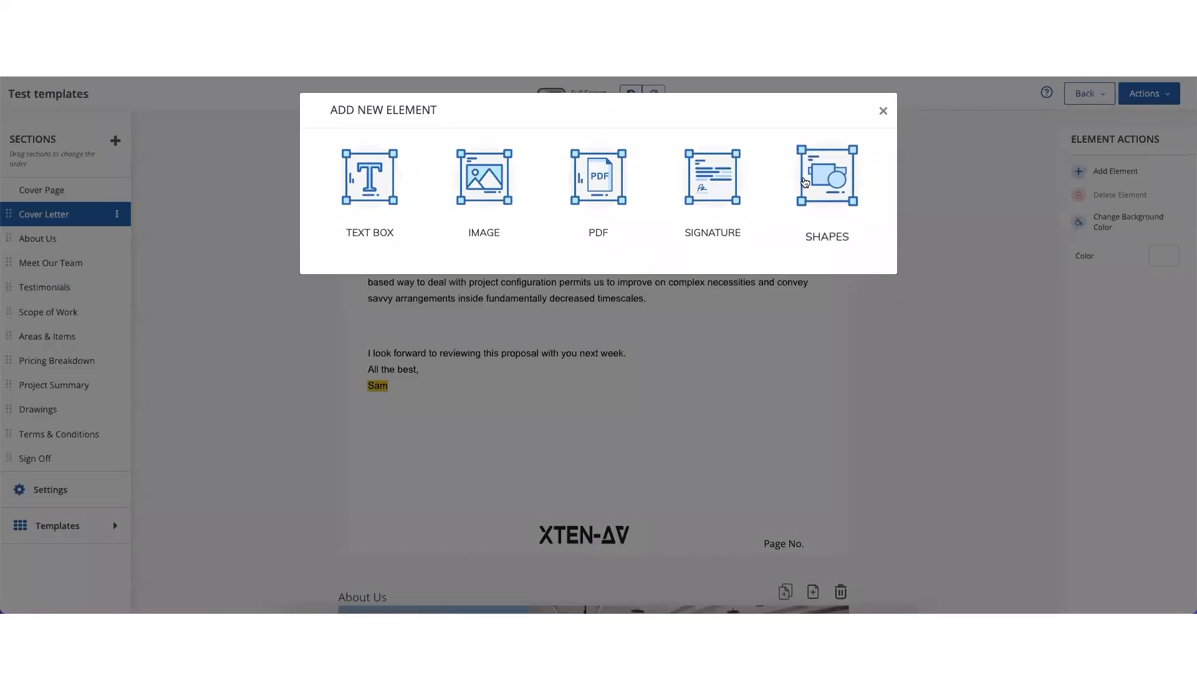
left_click(822, 182)
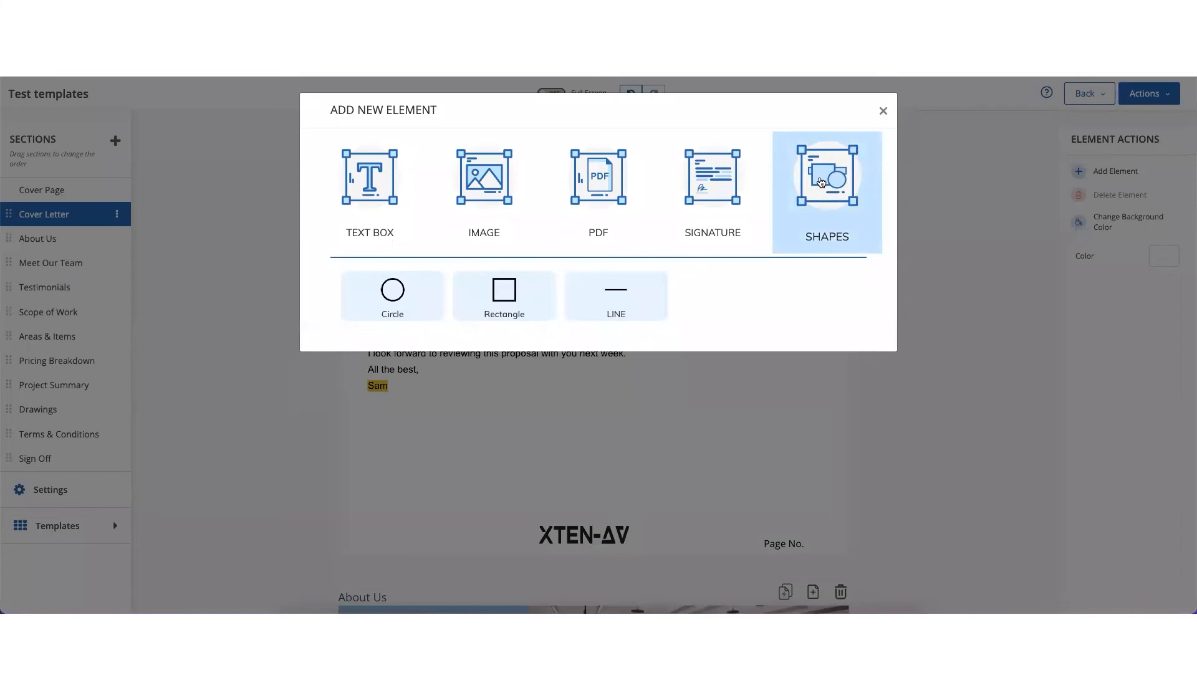
left_click(505, 303)
scroll(588, 377, "down", 3)
left_click(454, 288)
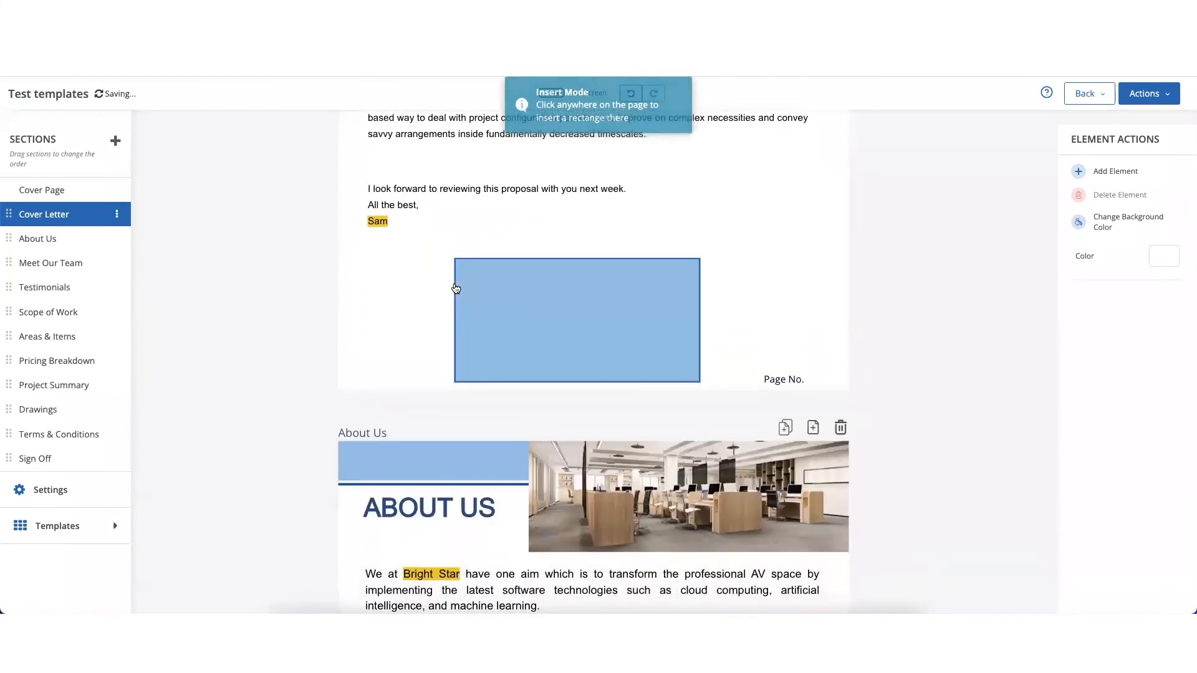
- Shrink the new rectangle and move it to the left side of the Cover Letter page, clear of the XTEN-AV logo
left_click(668, 348)
left_click_drag(699, 380, 645, 335)
left_click_drag(554, 287, 451, 317)
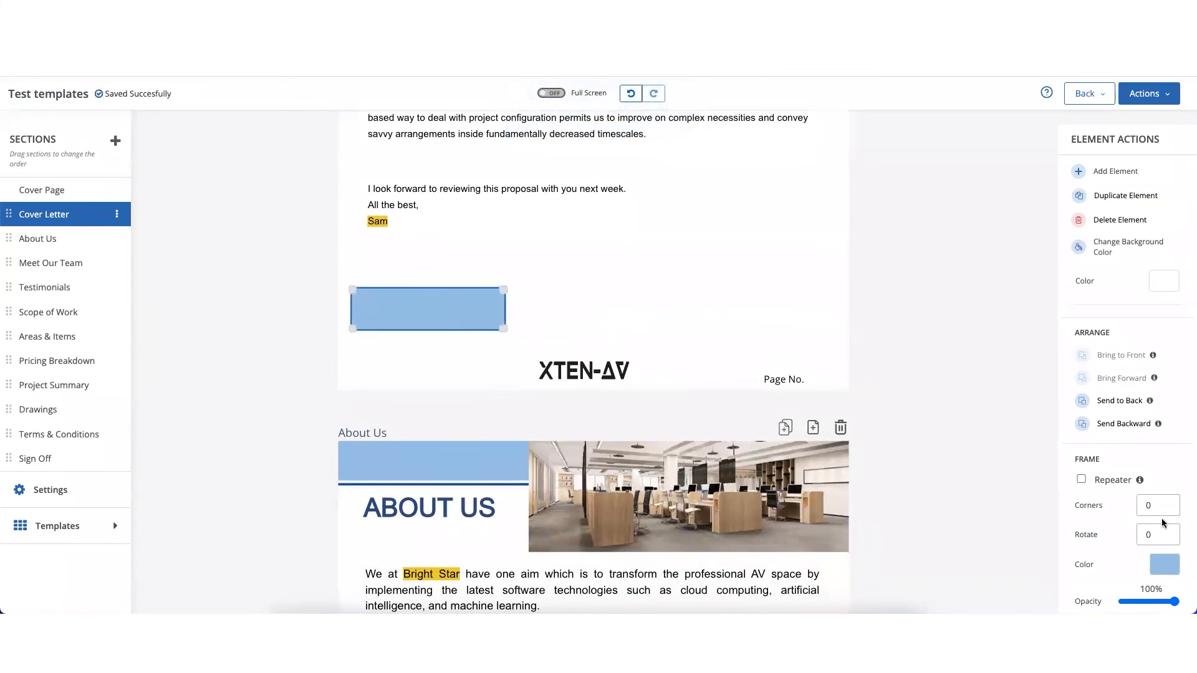
- Change the rectangle's fill colour to magenta #c90076
scroll(1163, 523, "down", 2)
left_click(1154, 467)
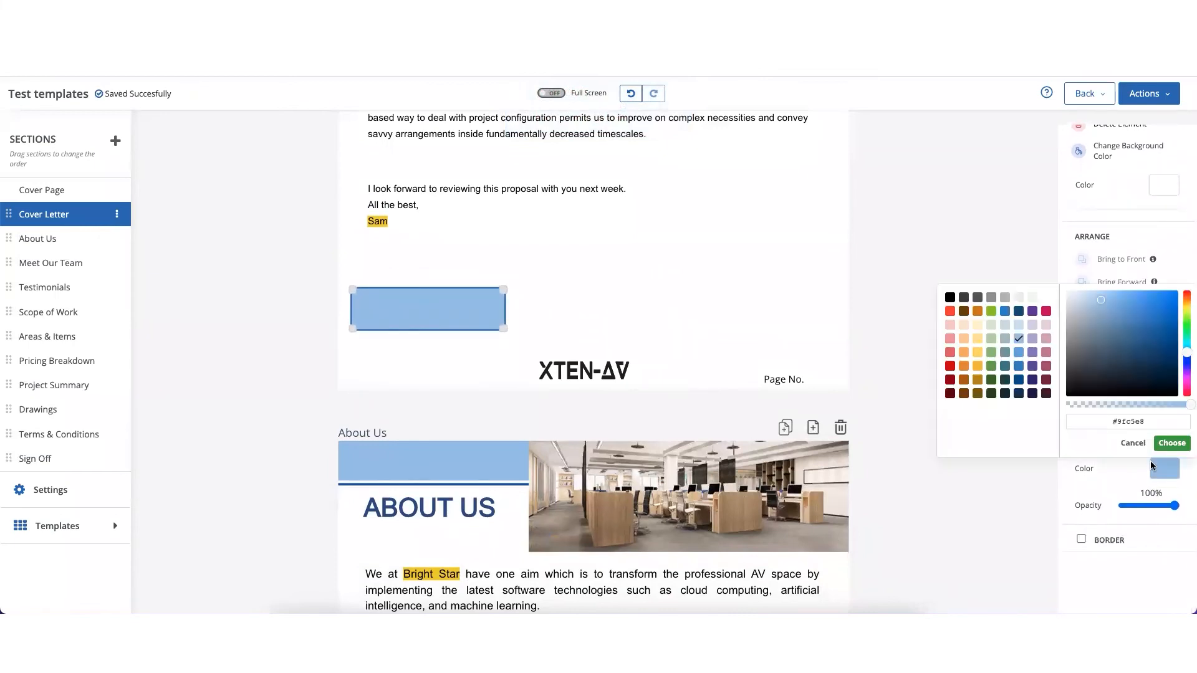
left_click(1047, 312)
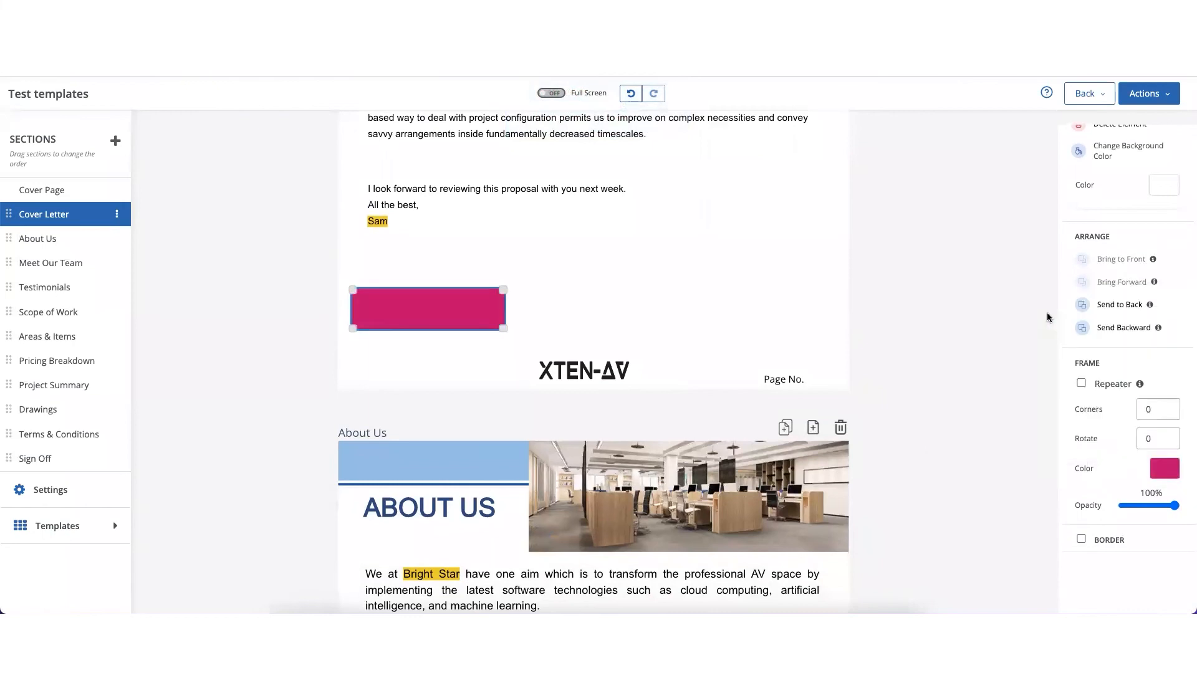
left_click(1161, 468)
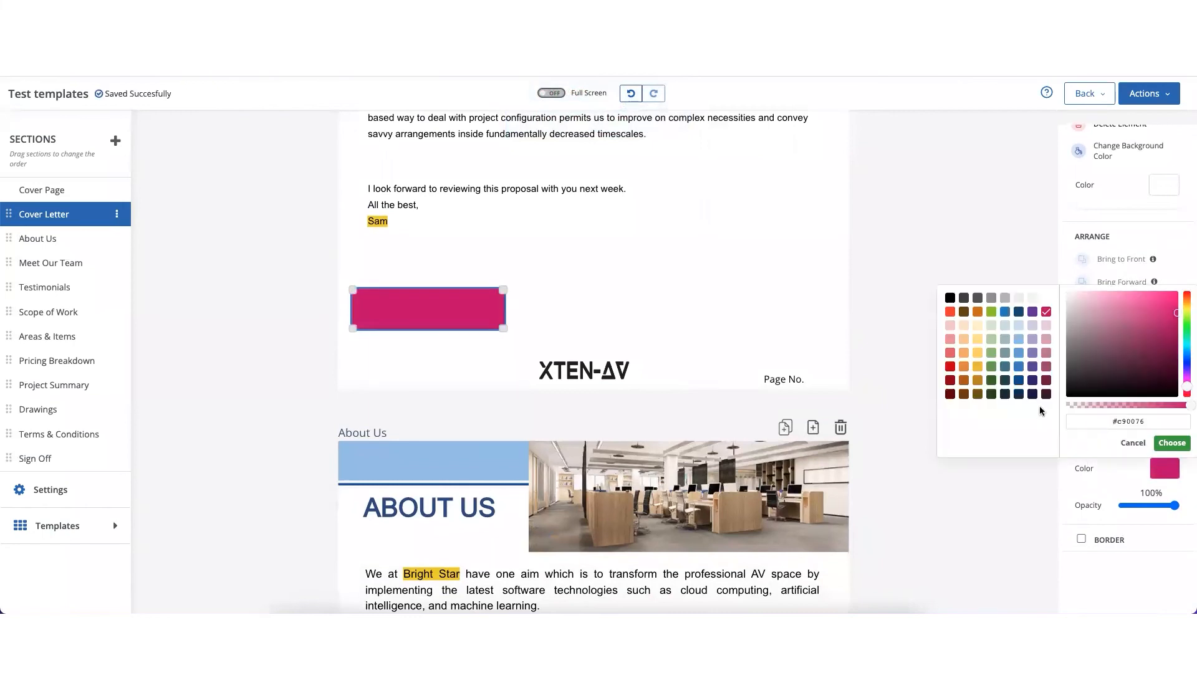
left_click(1129, 488)
- Move the magenta rectangle over the cover letter's closing lines and send it to the back behind the text
left_click_drag(459, 305, 455, 198)
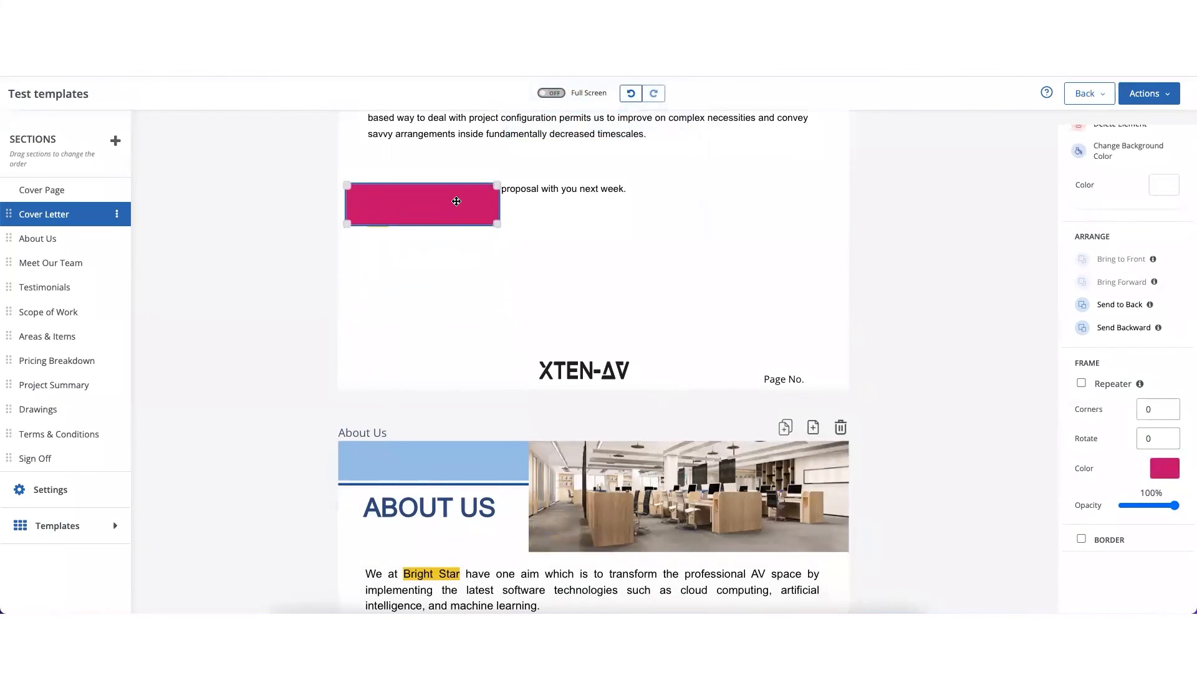
left_click(1123, 304)
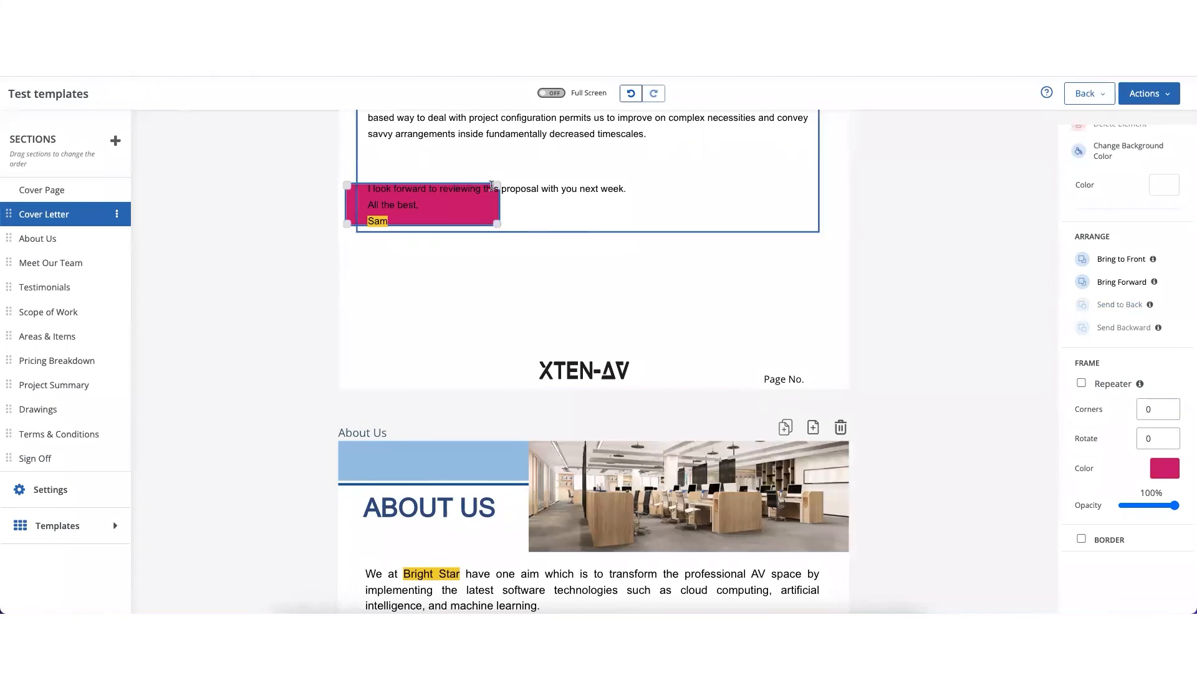
- Bring the magenta rectangle to the front of the page and move it into the empty space below the closing lines
left_click(488, 211)
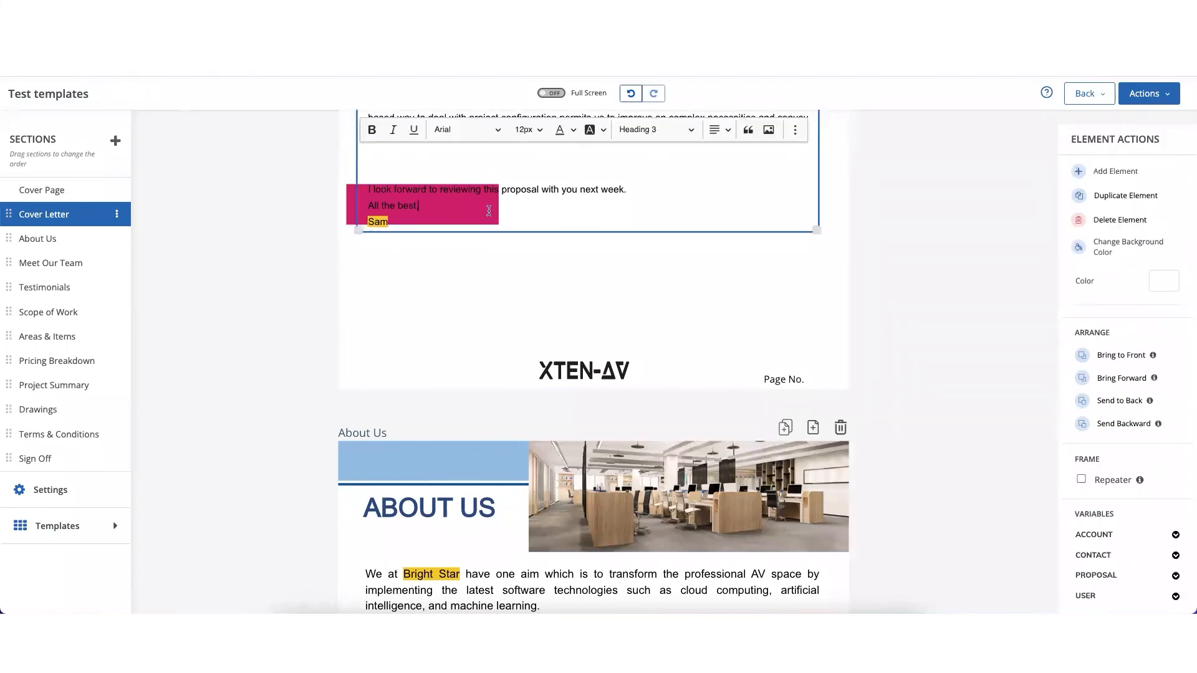
left_click(350, 201)
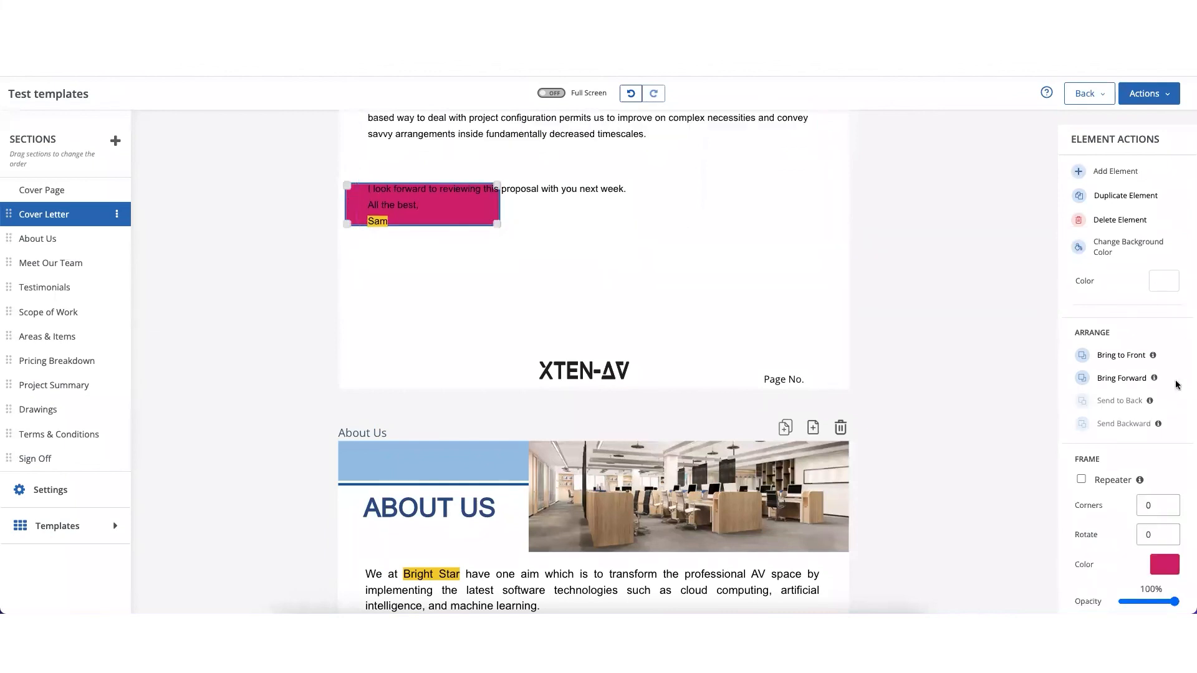
mouse_move(1153, 357)
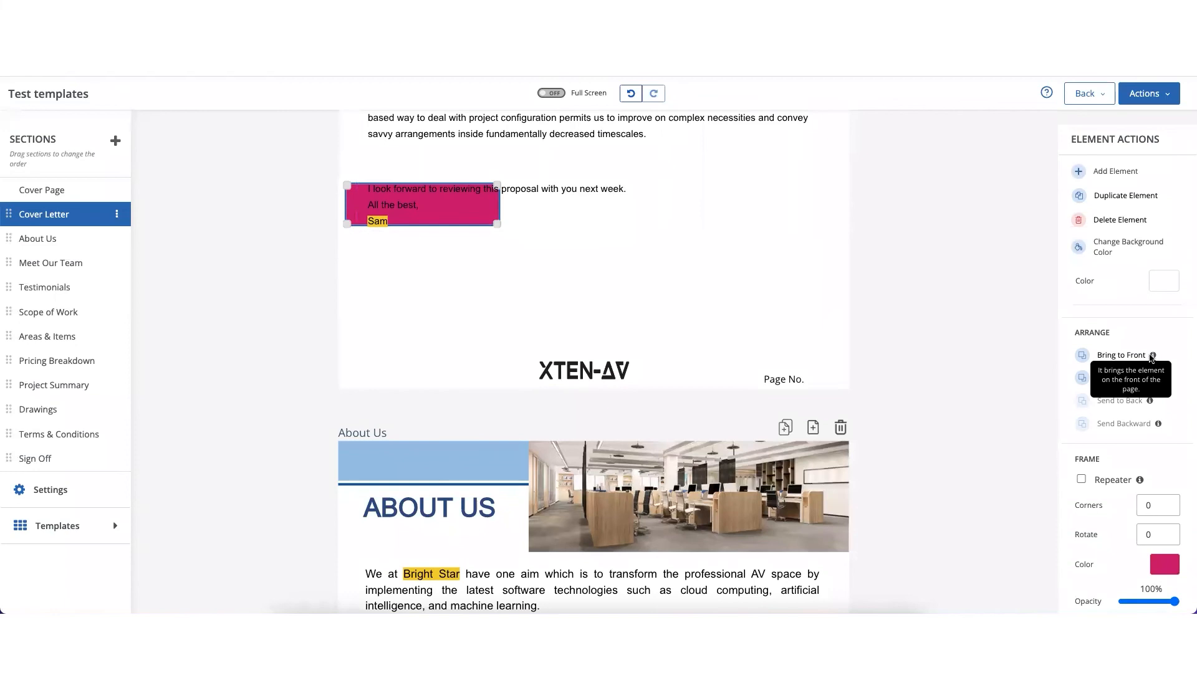
left_click(1117, 356)
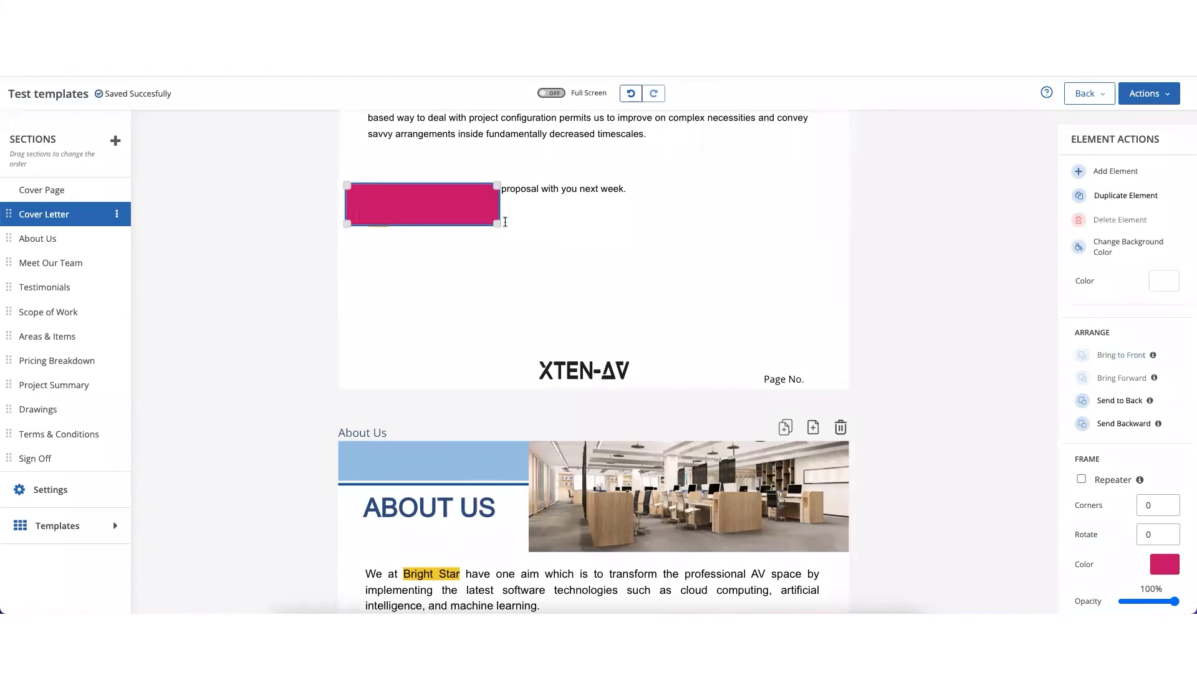
left_click_drag(460, 204, 559, 273)
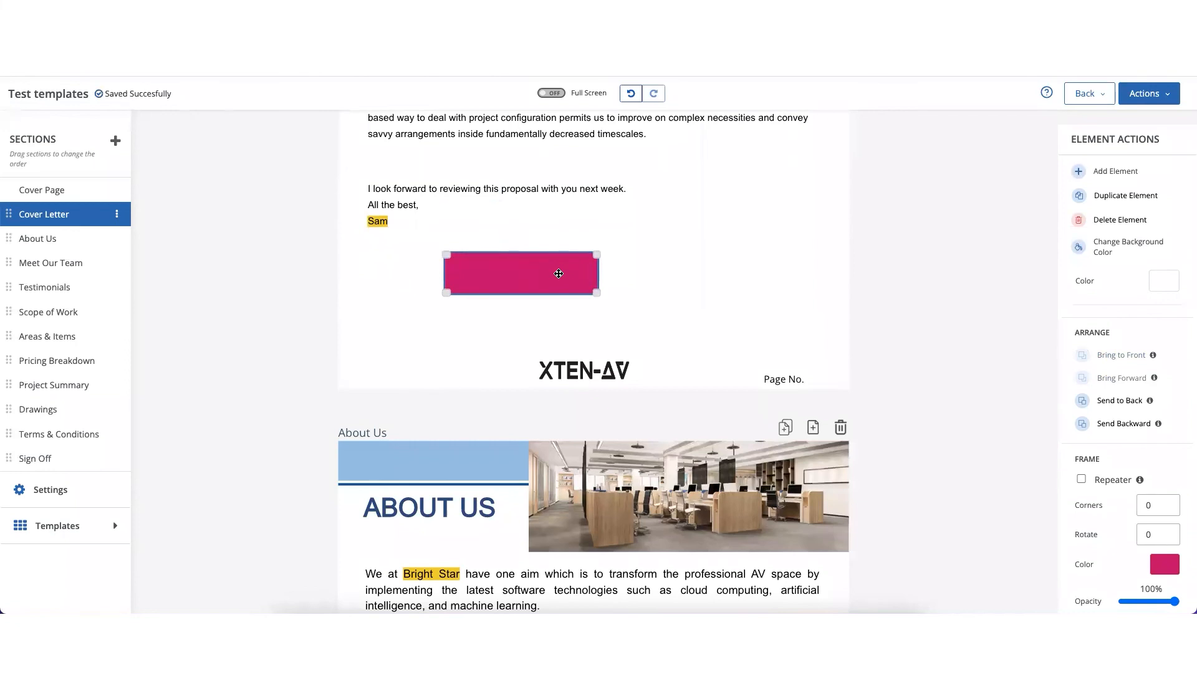
- Duplicate the magenta rectangle and place the copy beside the original, on its right, roughly level with it
scroll(705, 310, "down", 3)
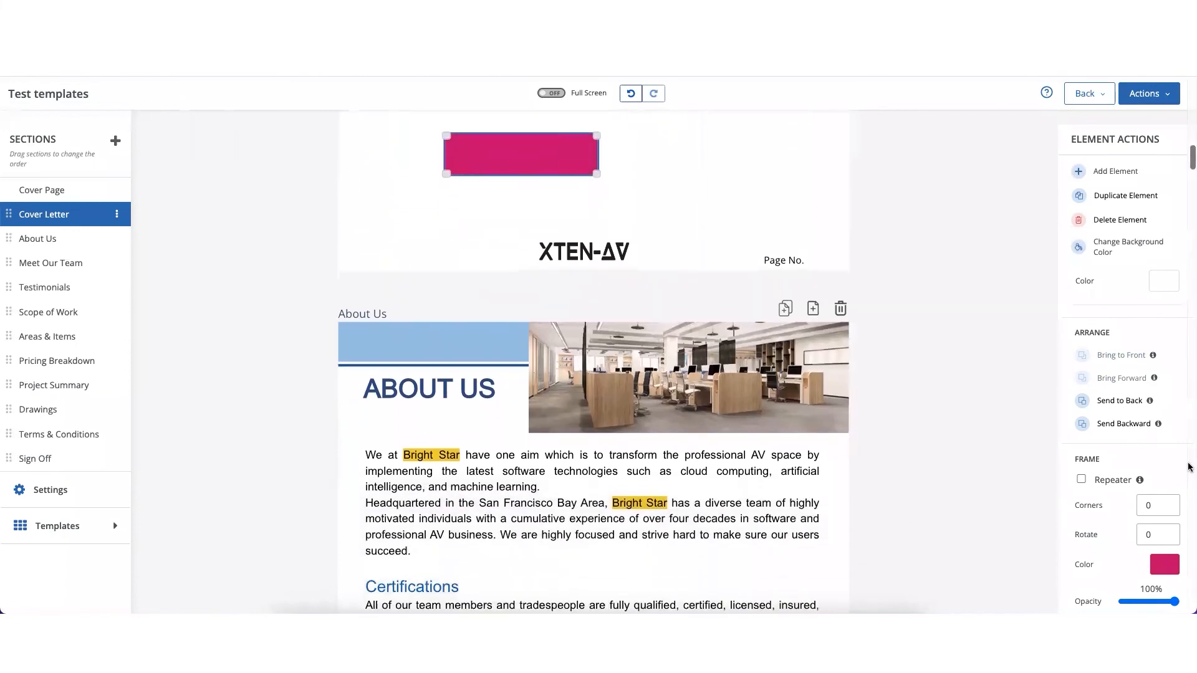
scroll(1153, 471, "down", 3)
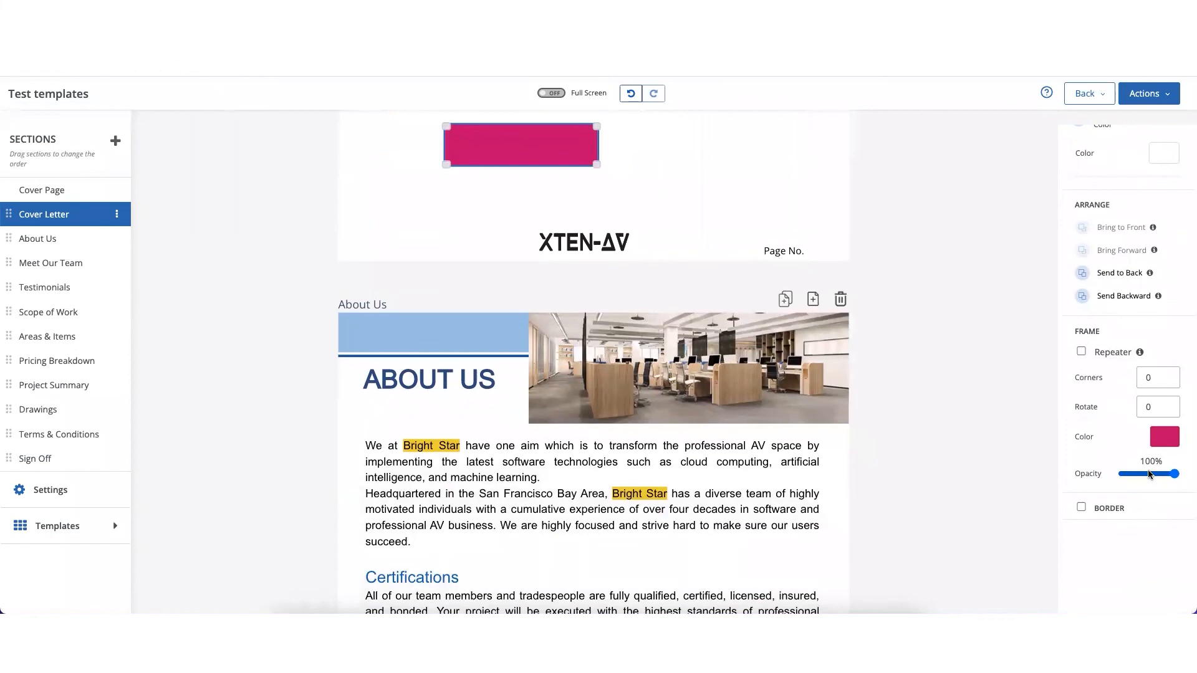
scroll(1151, 474, "up", 3)
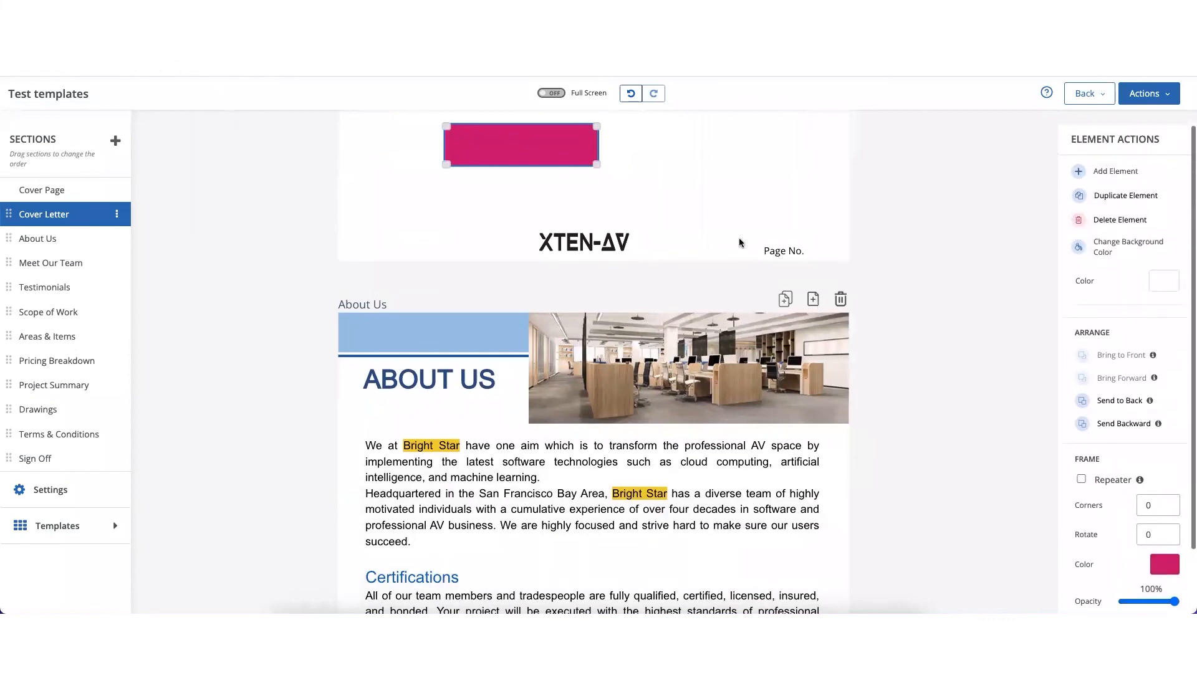
scroll(741, 242, "up", 5)
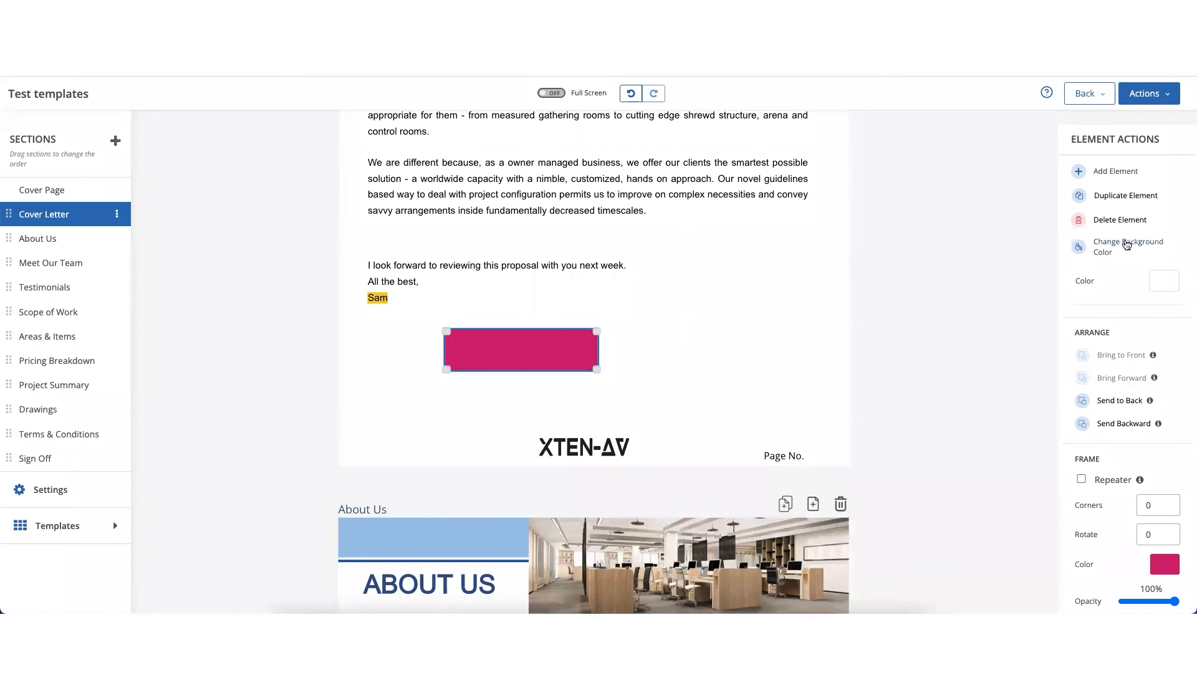
left_click(1120, 197)
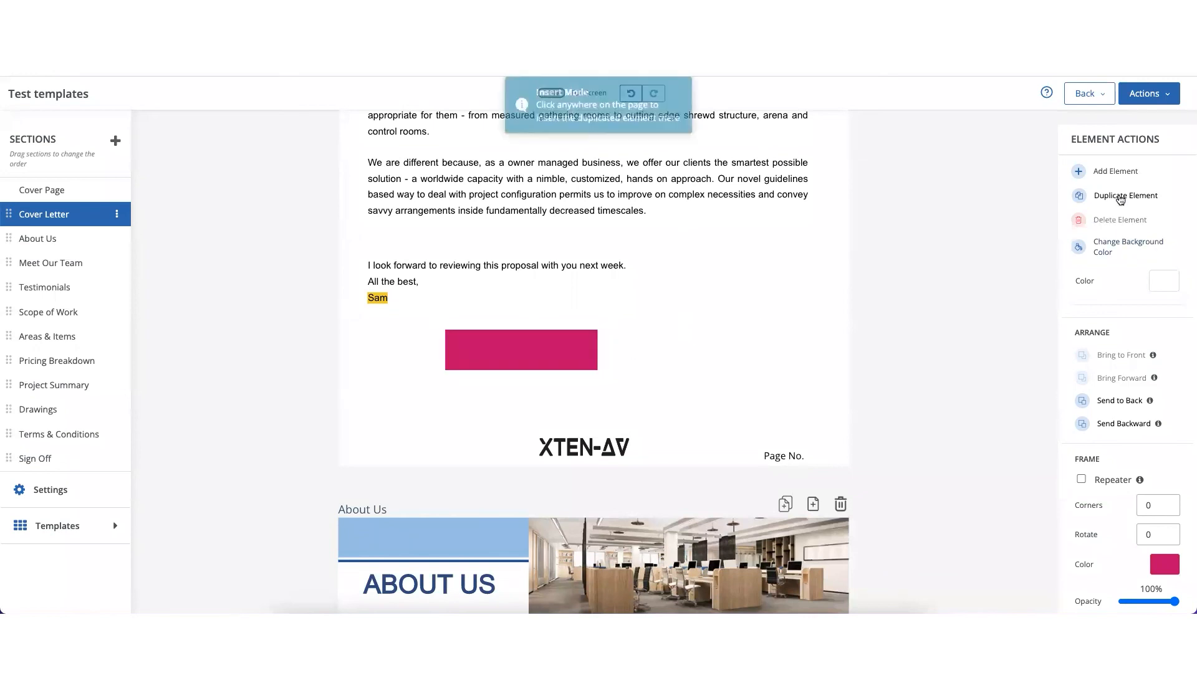
left_click(707, 338)
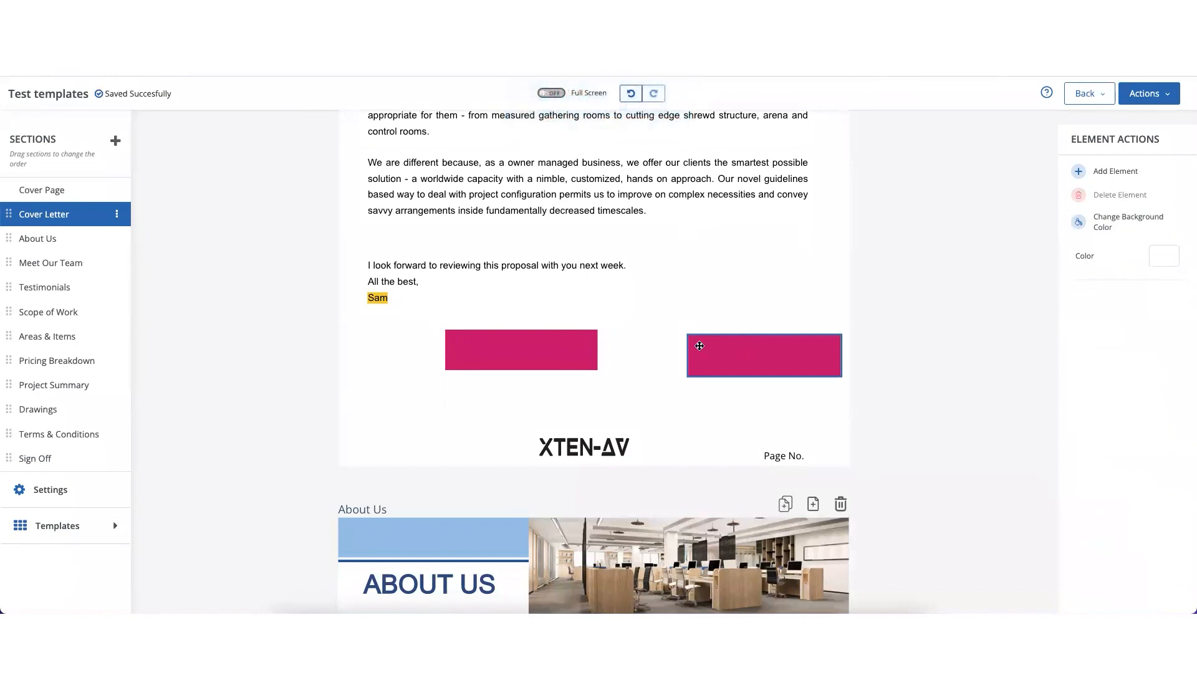
left_click(725, 350)
left_click_drag(726, 351, 691, 342)
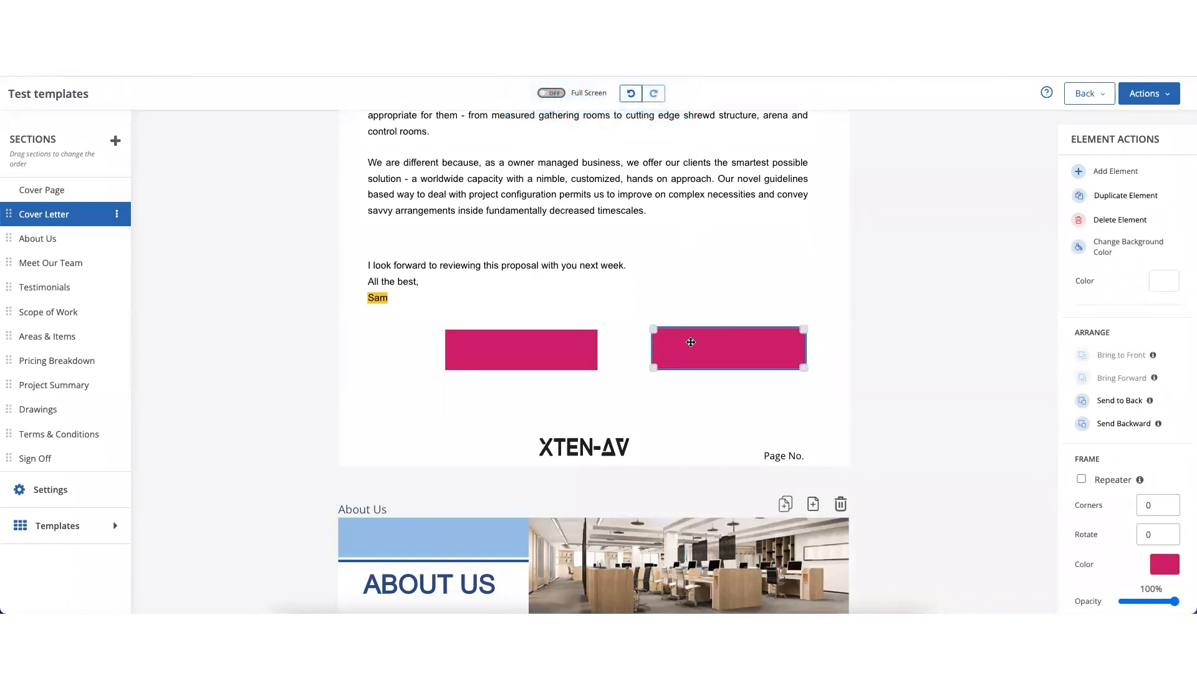
scroll(1073, 396, "down", 2)
scroll(1076, 406, "up", 2)
left_click(1098, 177)
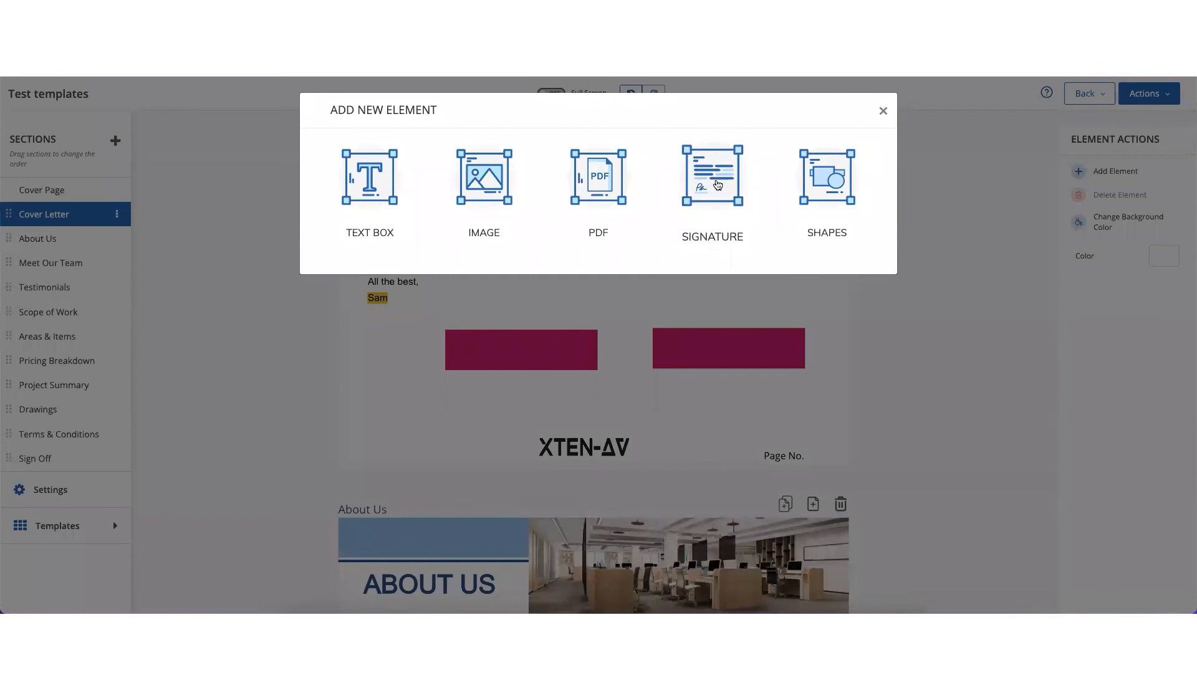
left_click(883, 111)
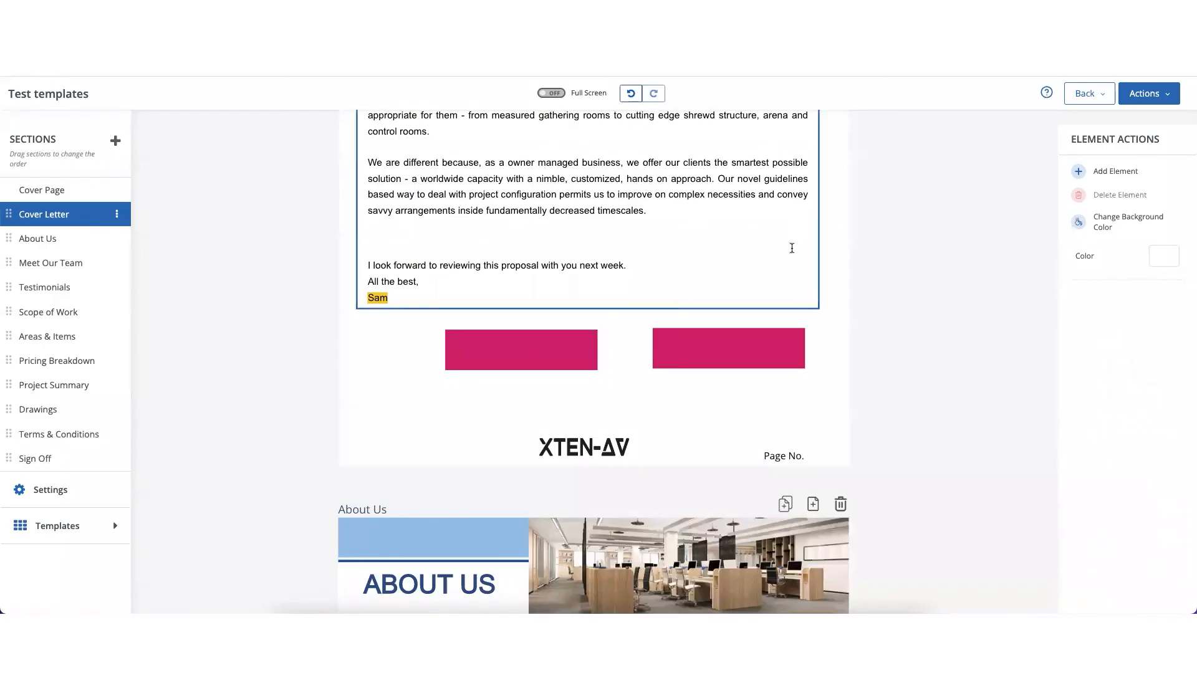